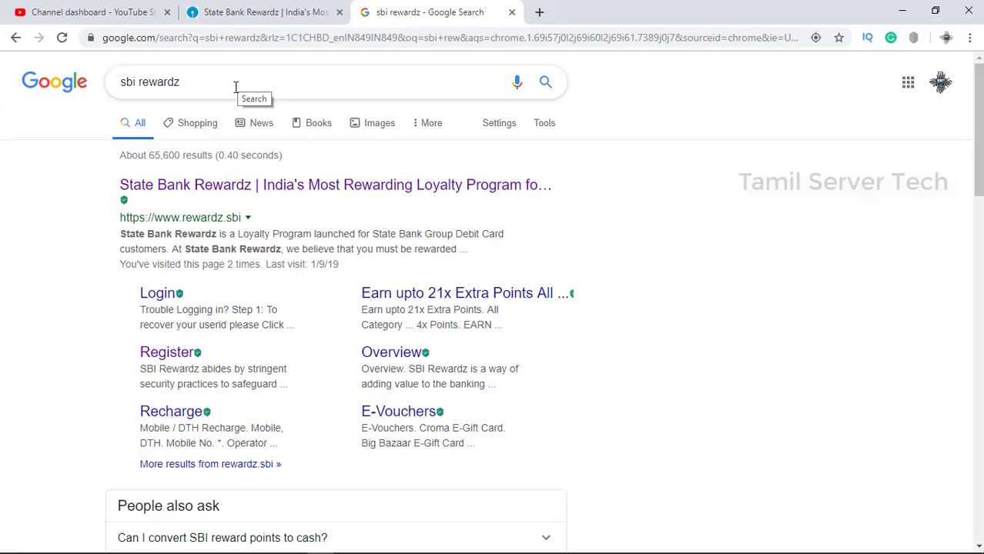
- Open rewardz.sbi from the search results and browse the home page's offers and recharge section
click(244, 194)
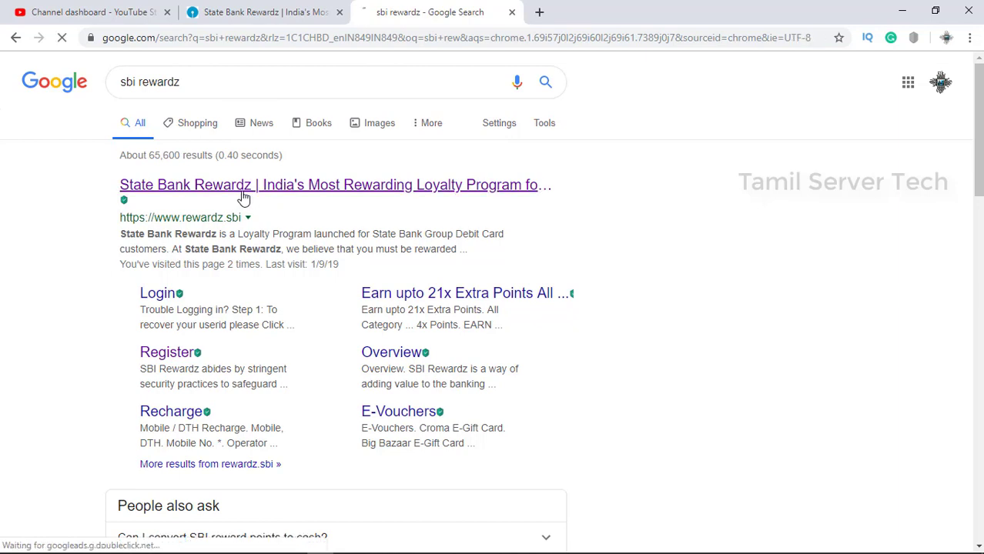
click(165, 39)
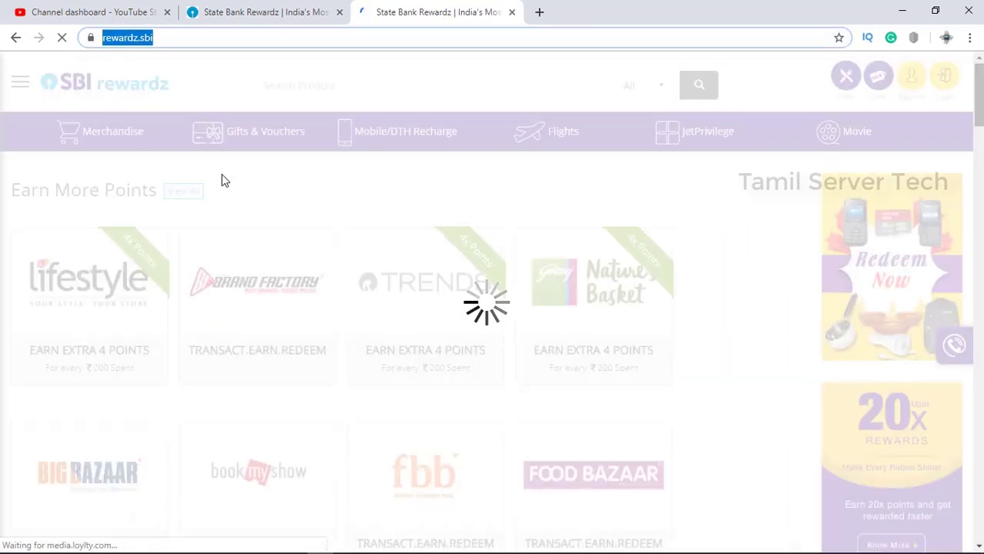
scroll(252, 204, down, 3)
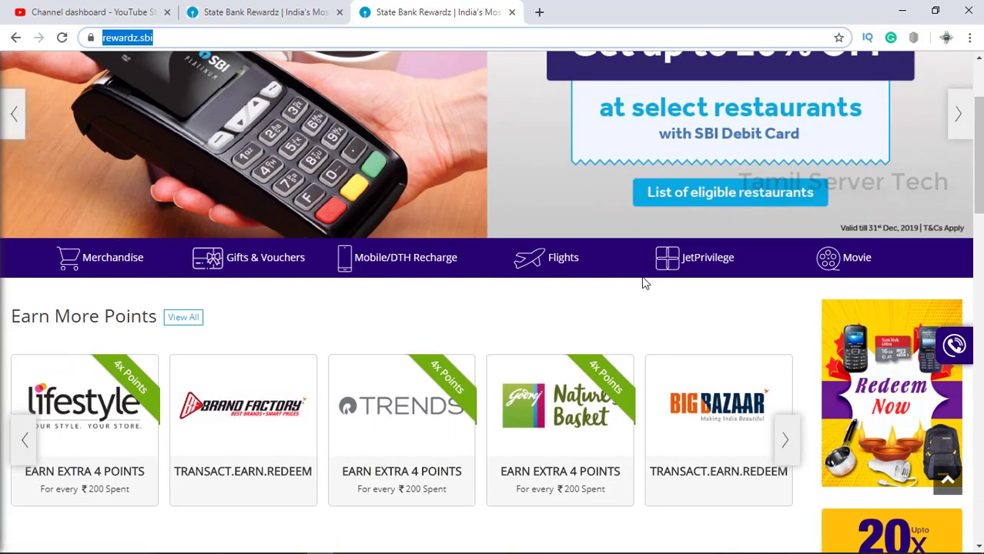
scroll(644, 282, down, 2)
scroll(644, 283, up, 5)
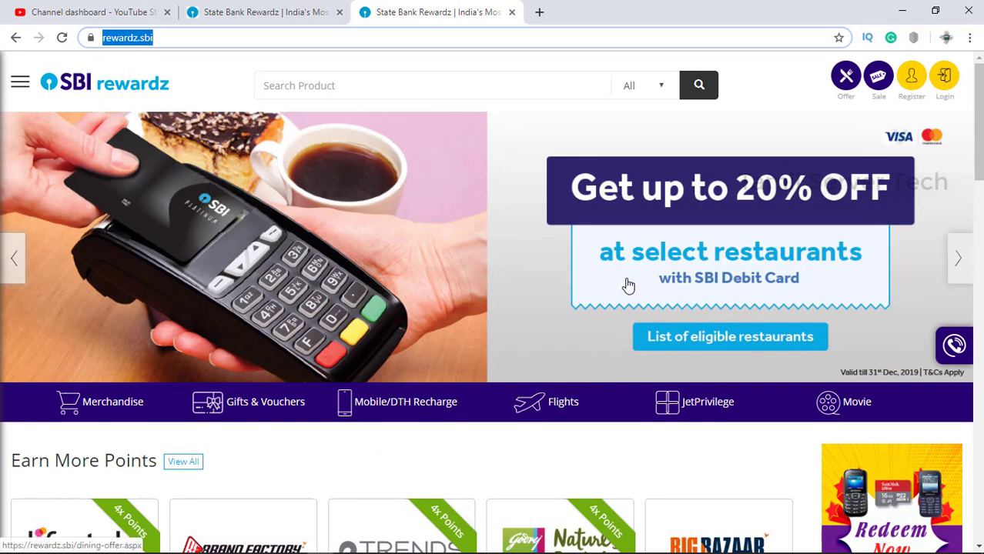
scroll(623, 287, down, 2)
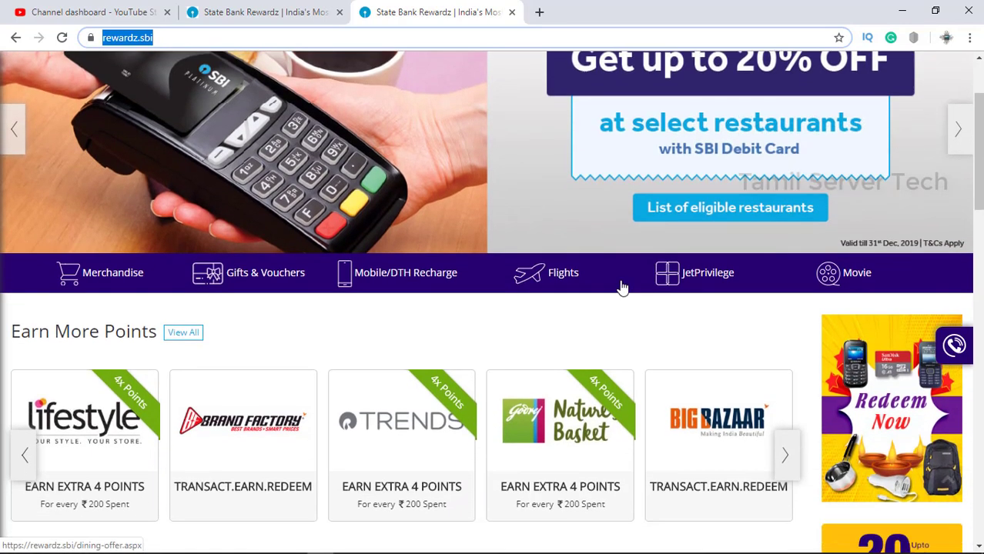
scroll(623, 287, down, 2)
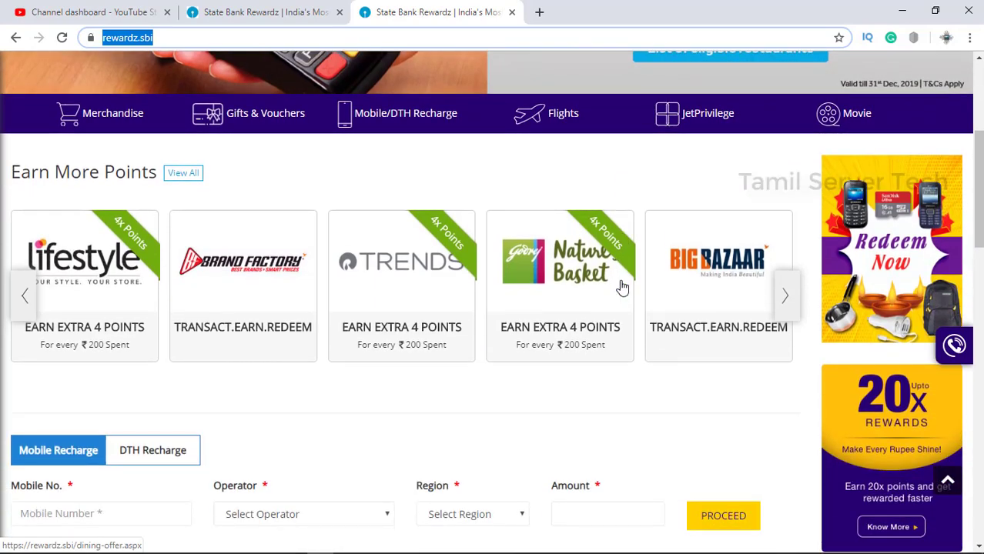
scroll(623, 287, down, 4)
scroll(622, 287, up, 10)
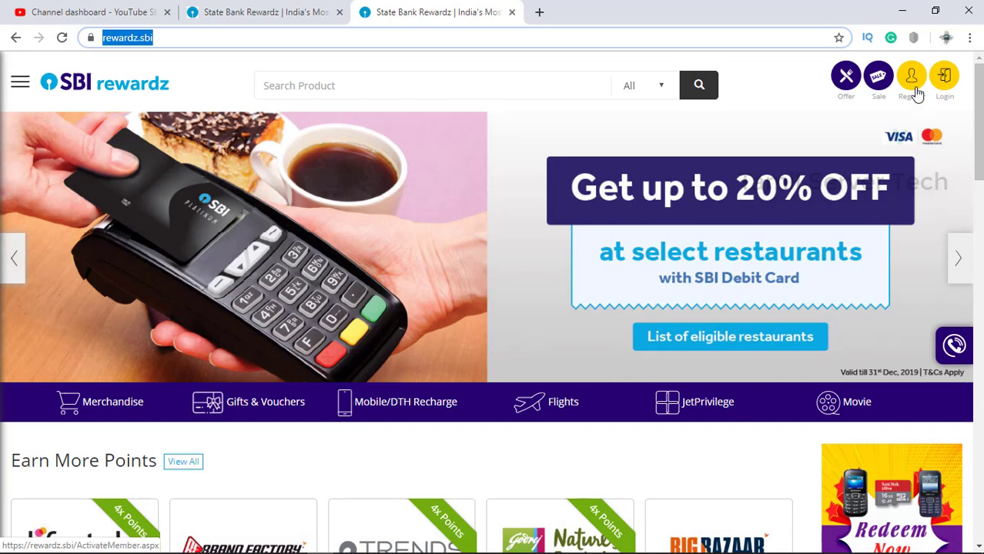
- Start registration and choose activation by debit card number rather than customer ID
click(913, 86)
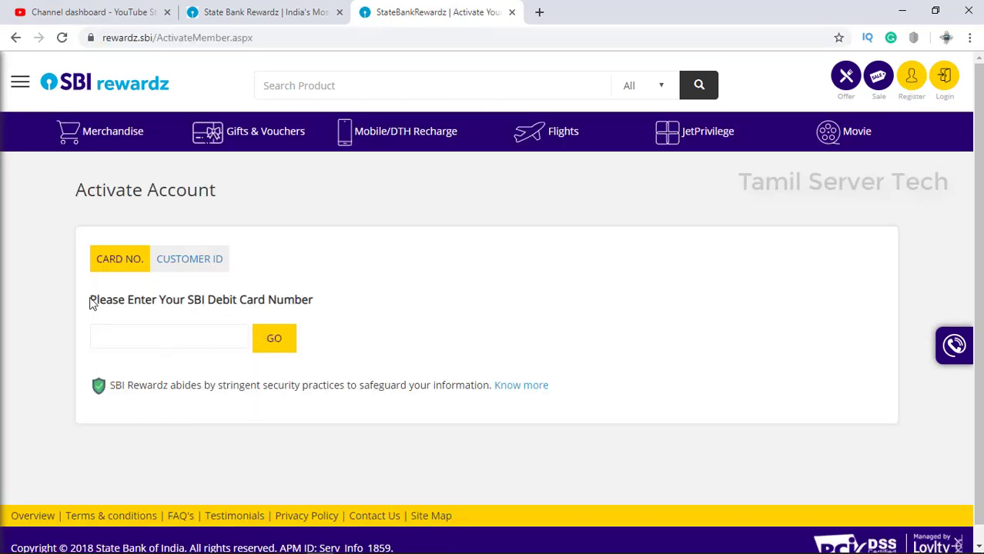
drag(90, 300, 205, 300)
click(187, 336)
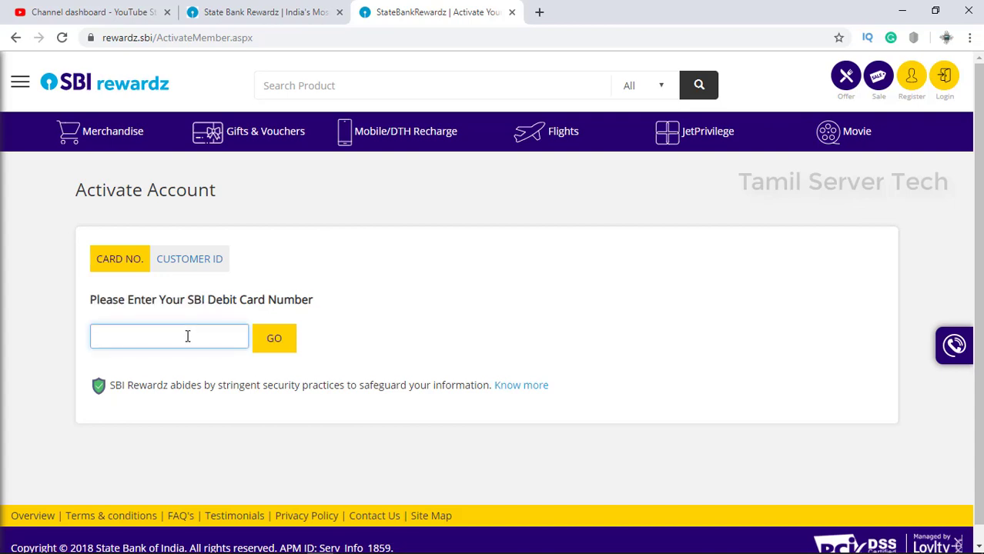
click(185, 262)
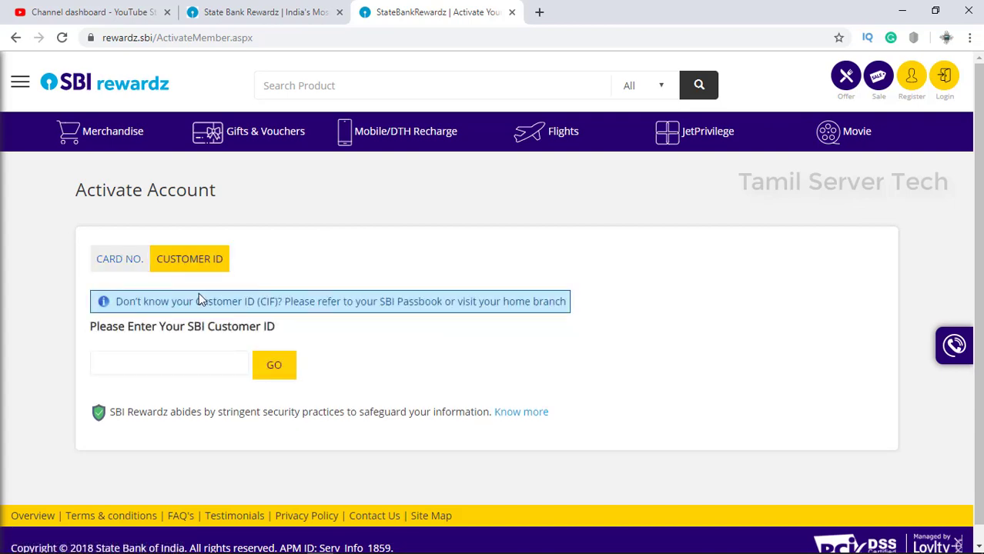
click(130, 268)
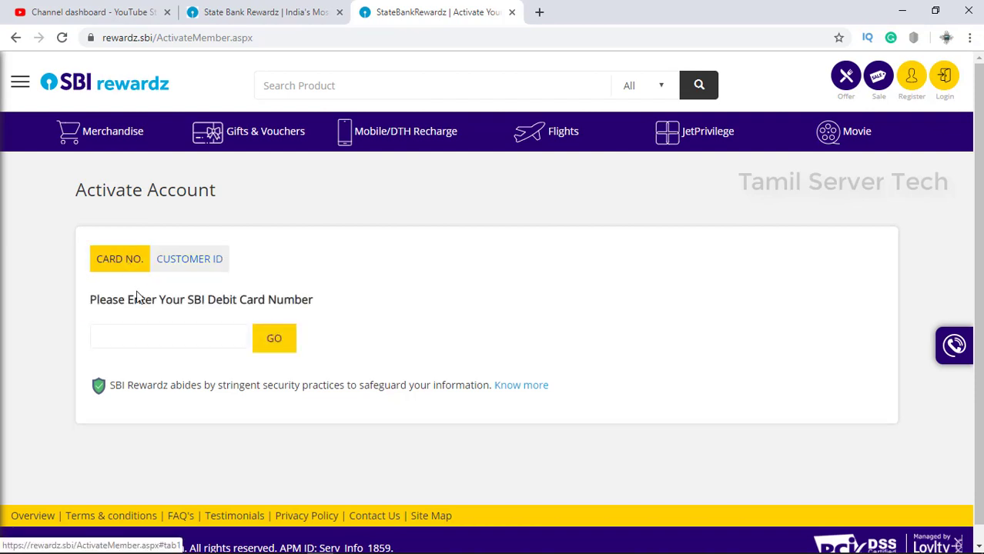
- Submit the debit card number and the last five account digits for verification
click(171, 340)
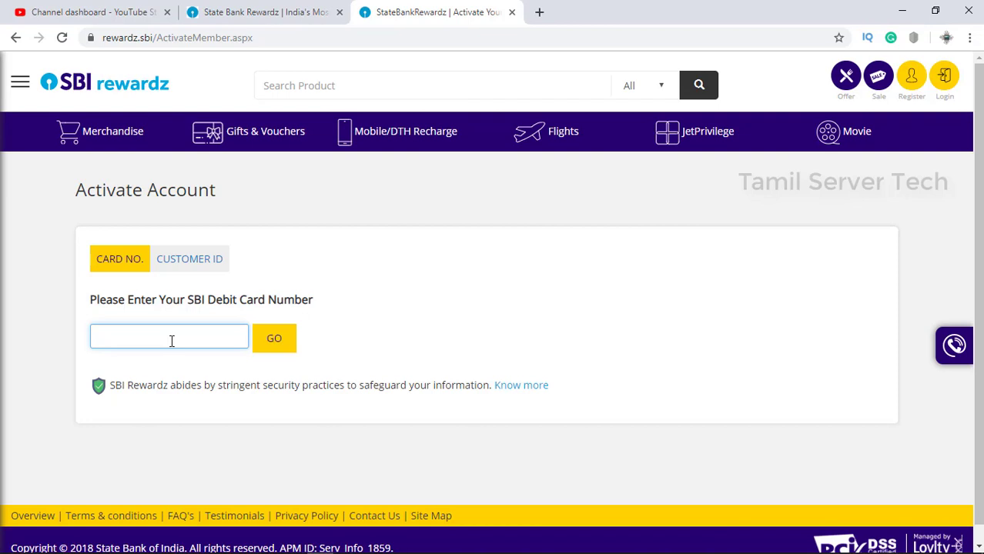
text(5)
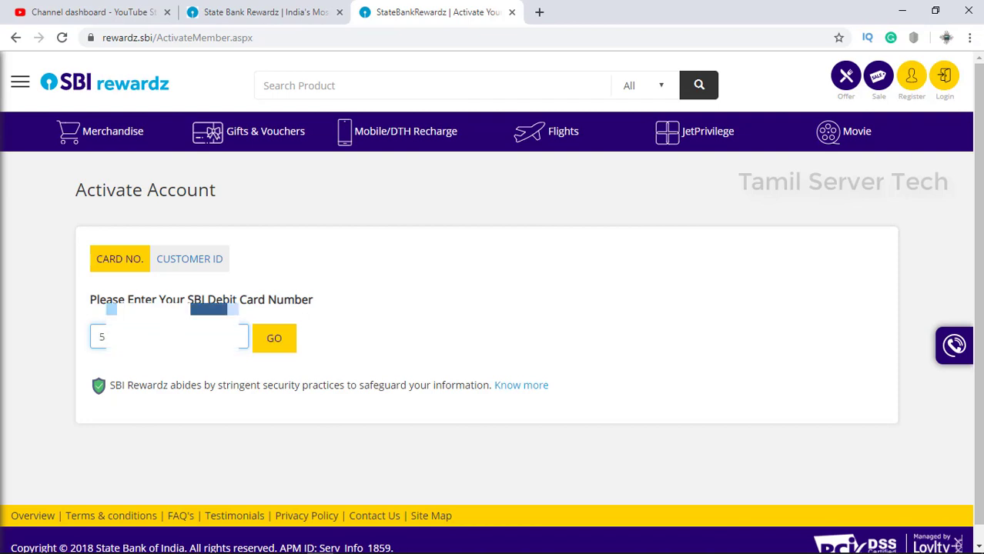
click(274, 338)
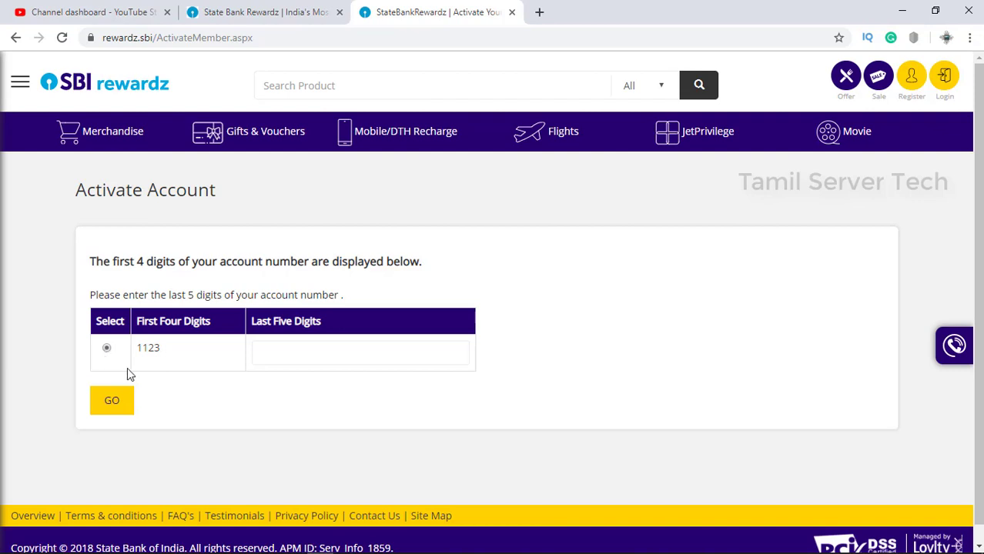
click(289, 361)
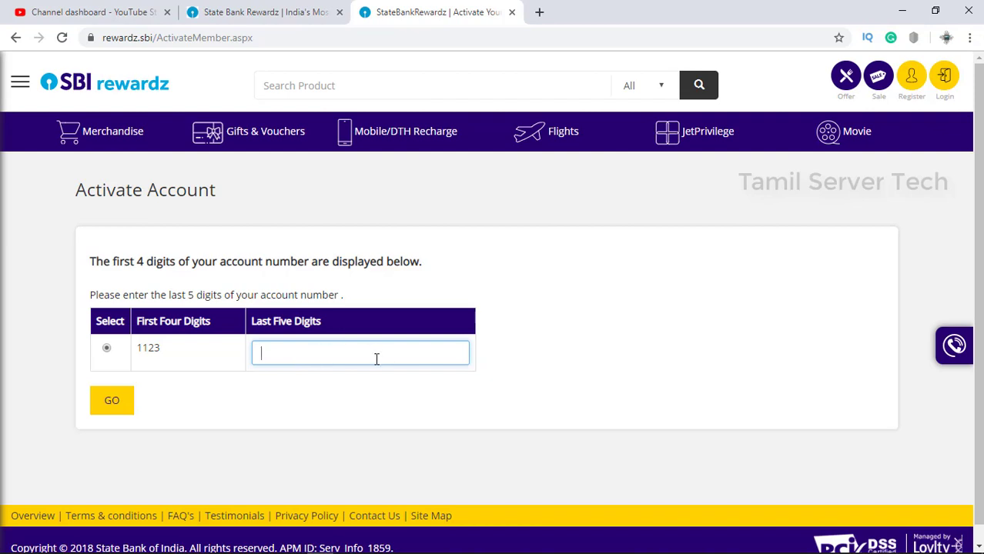
click(108, 404)
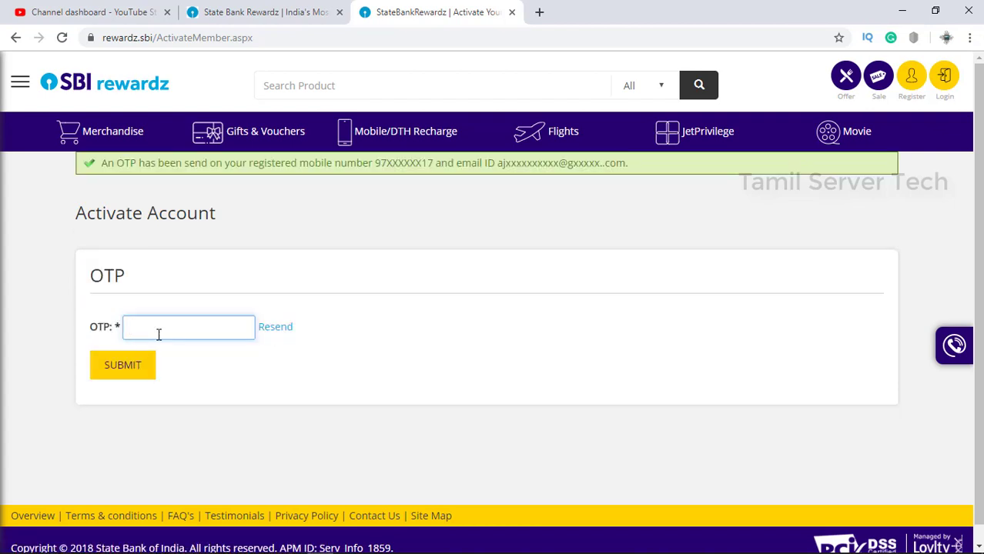
- Enter the received OTP, fixing a mistyped first digit, and submit it
click(132, 379)
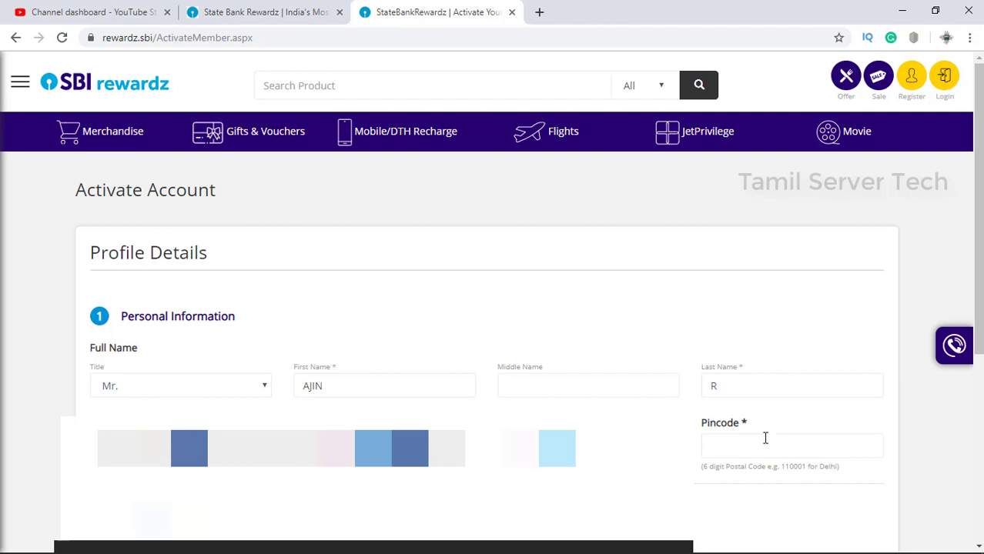
- Choose Custom Userid, enter a custom user ID, and fill and confirm a strong password
scroll(281, 204, down, 5)
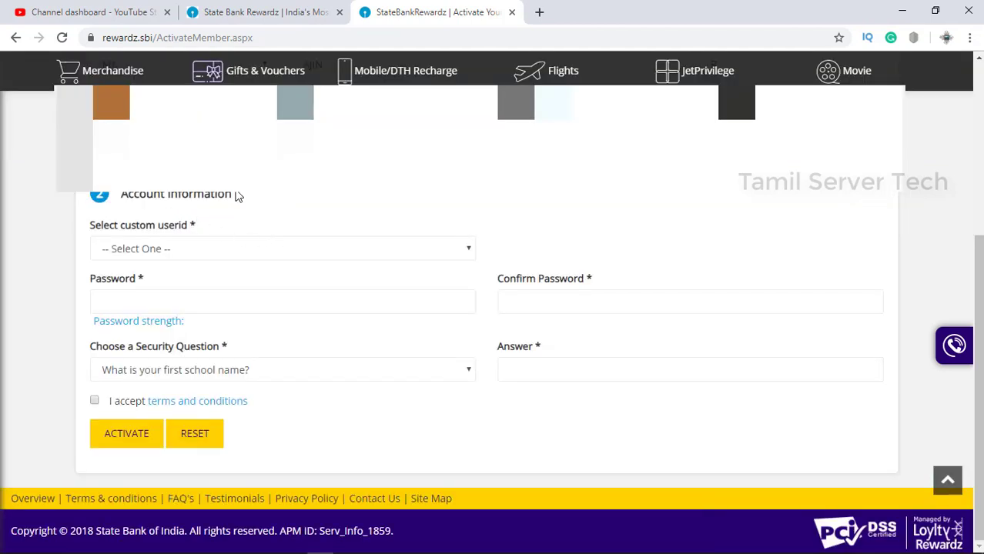
click(185, 248)
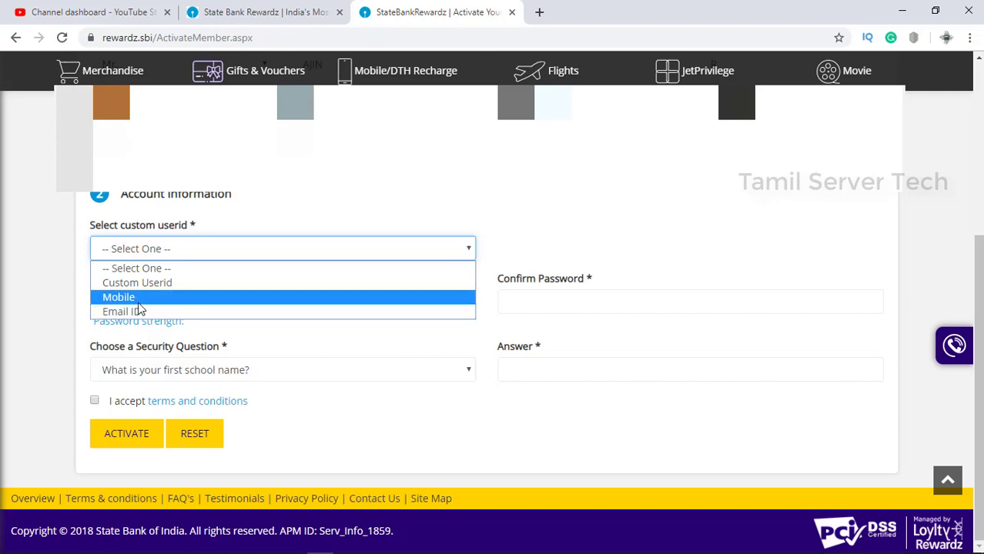
click(189, 285)
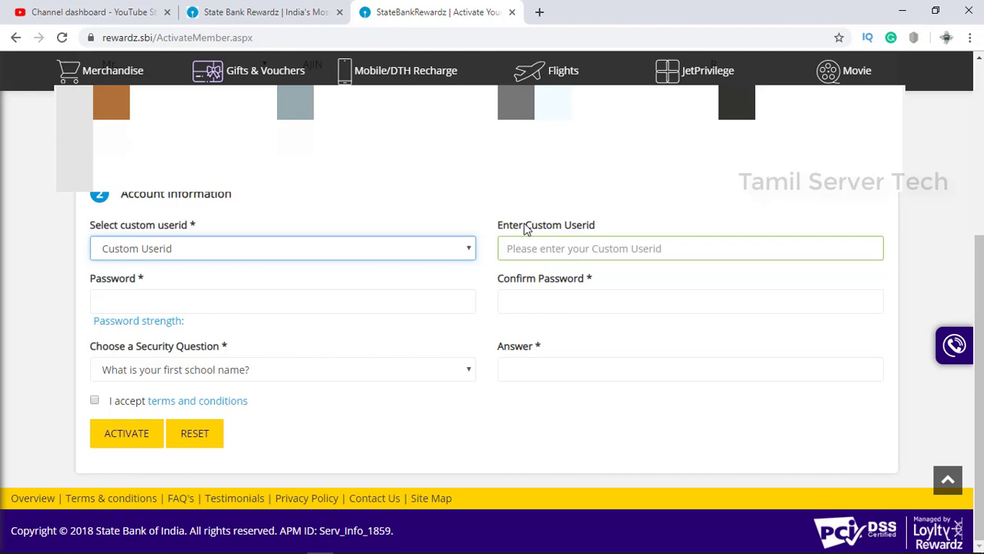
click(654, 246)
text(Ajl)
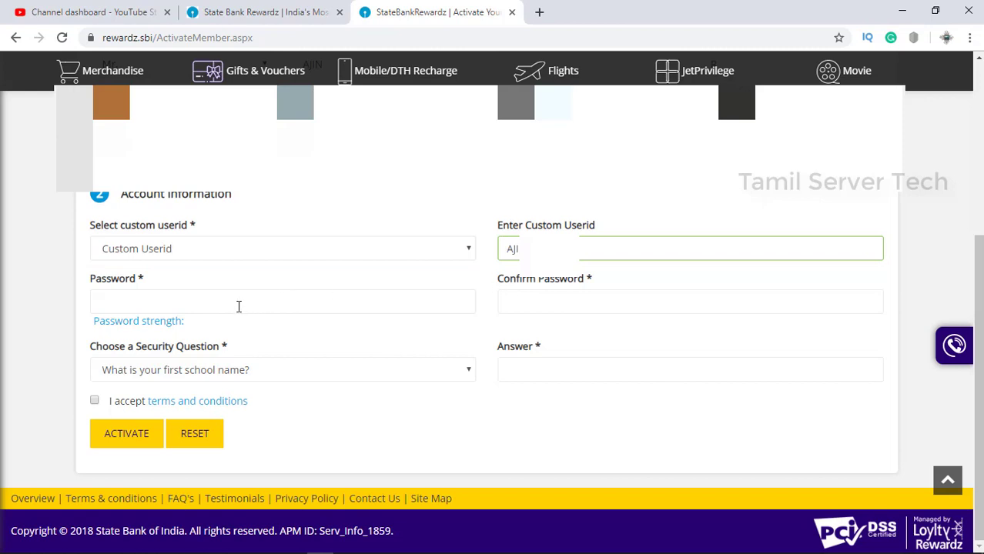
click(238, 305)
key(ctrl+v)
click(616, 300)
key(ctrl+v)
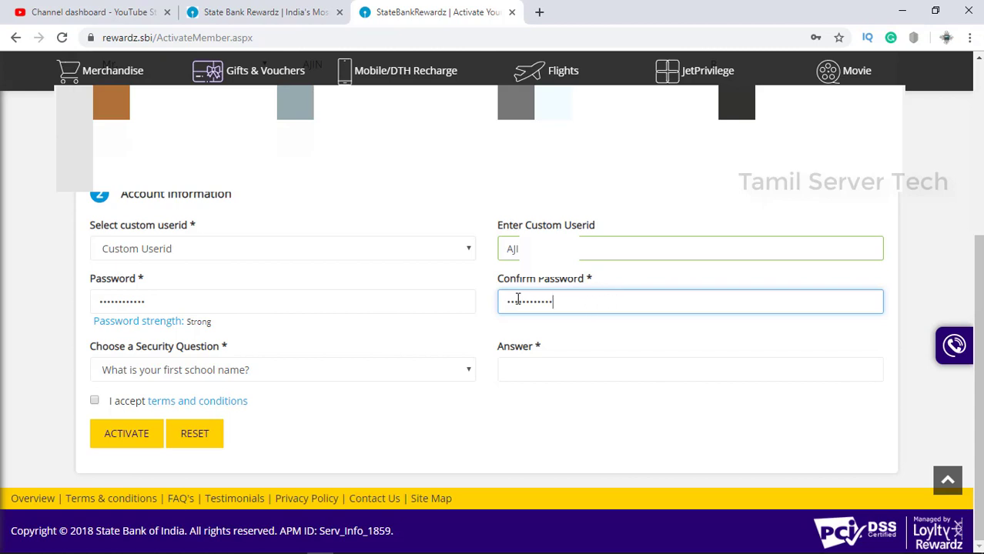
- Select 'What is your nickname?' as the security question, give an answer, and accept the terms
click(285, 373)
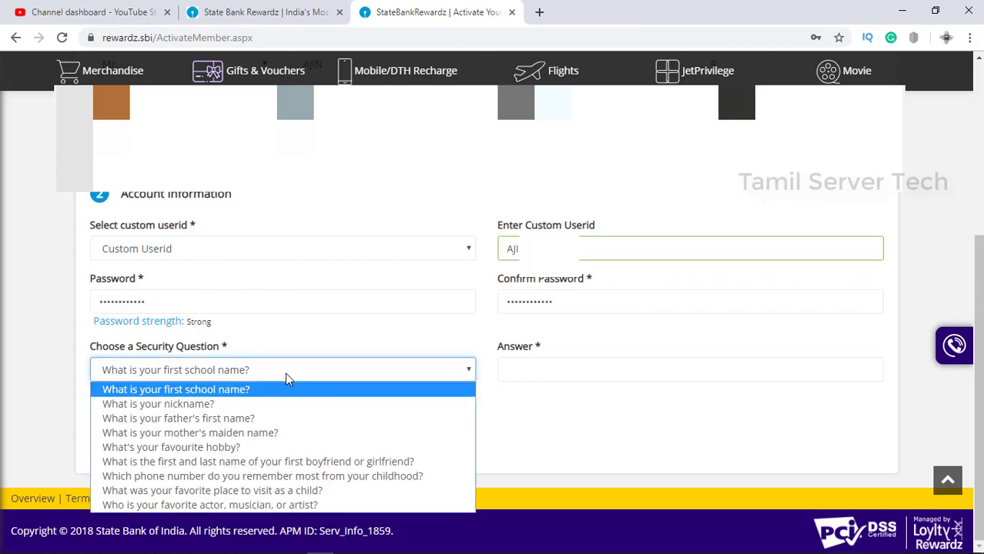
click(208, 406)
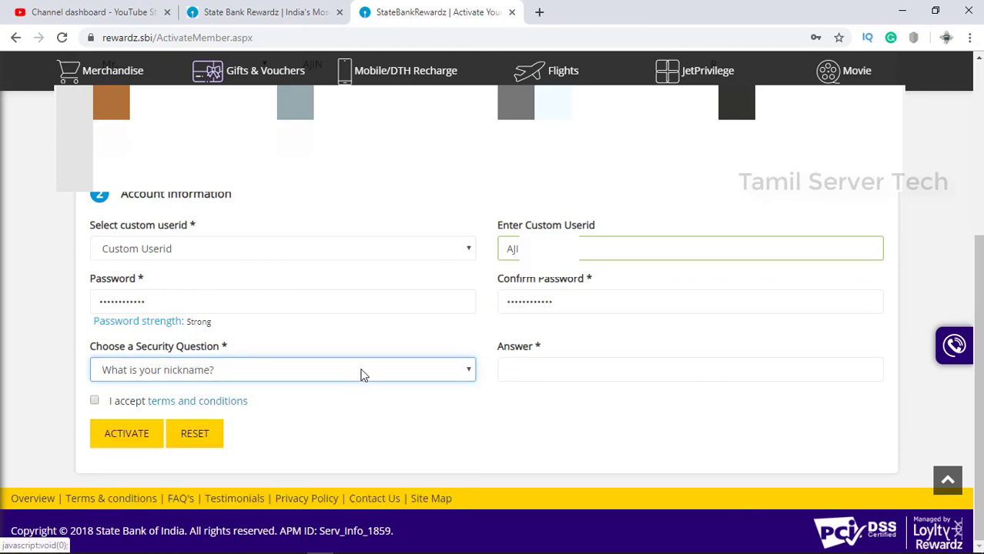
click(215, 374)
click(229, 403)
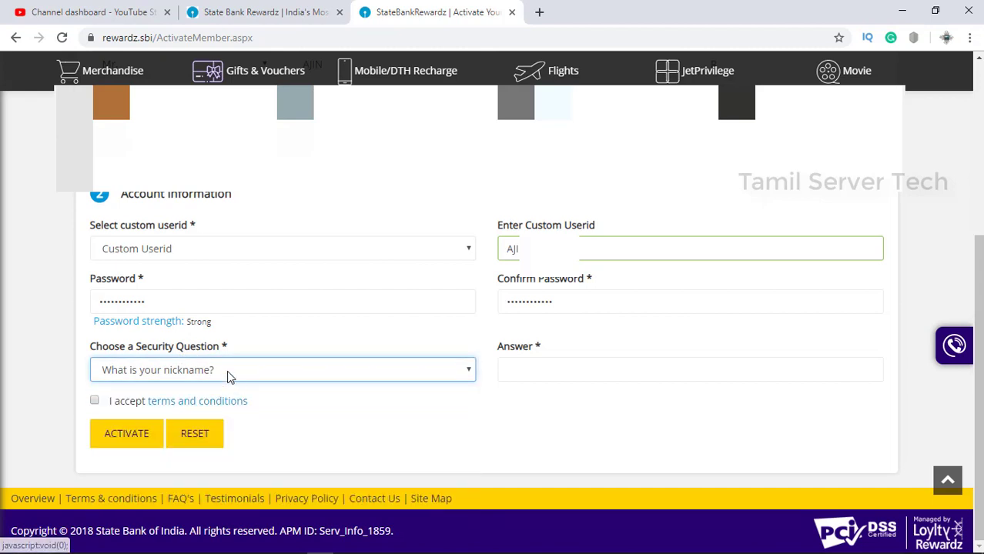
click(228, 375)
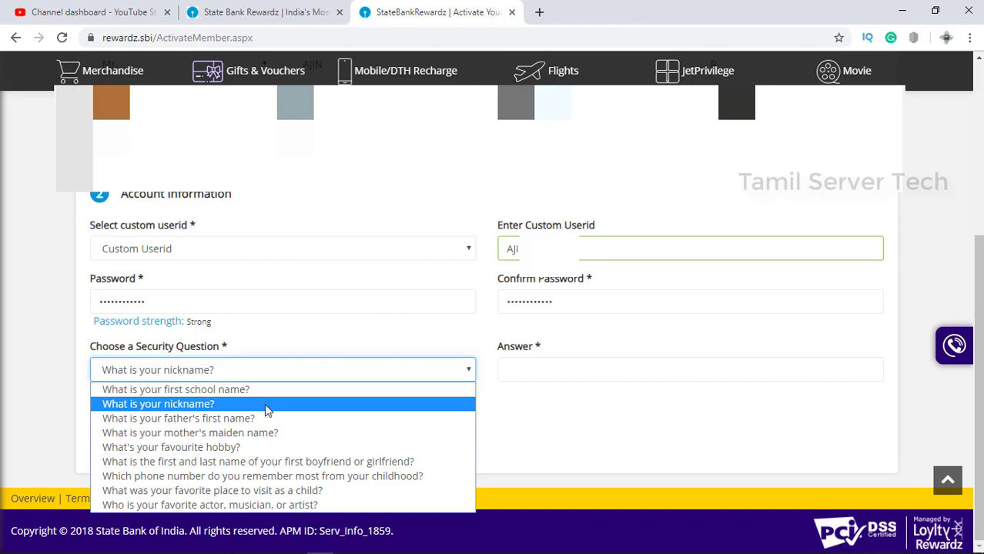
click(261, 402)
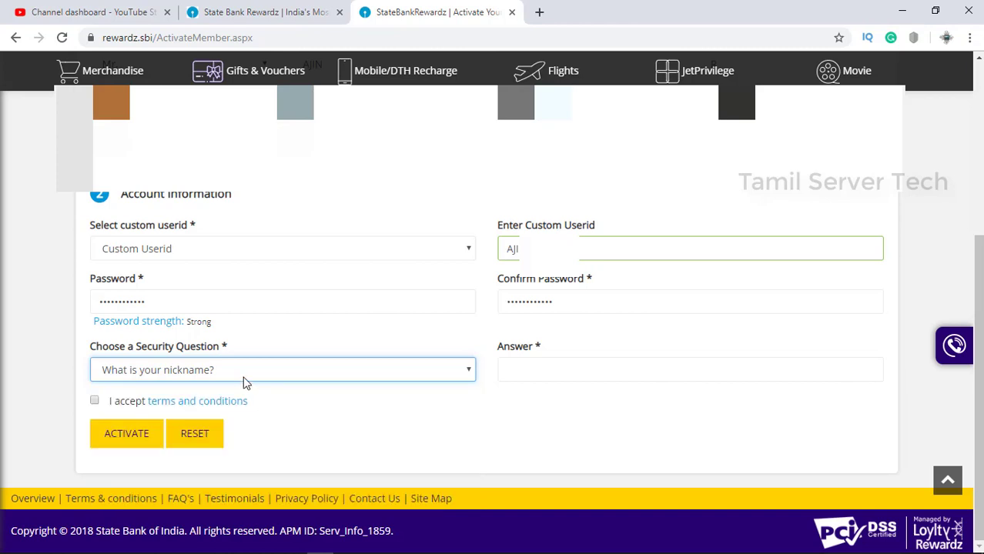
click(553, 371)
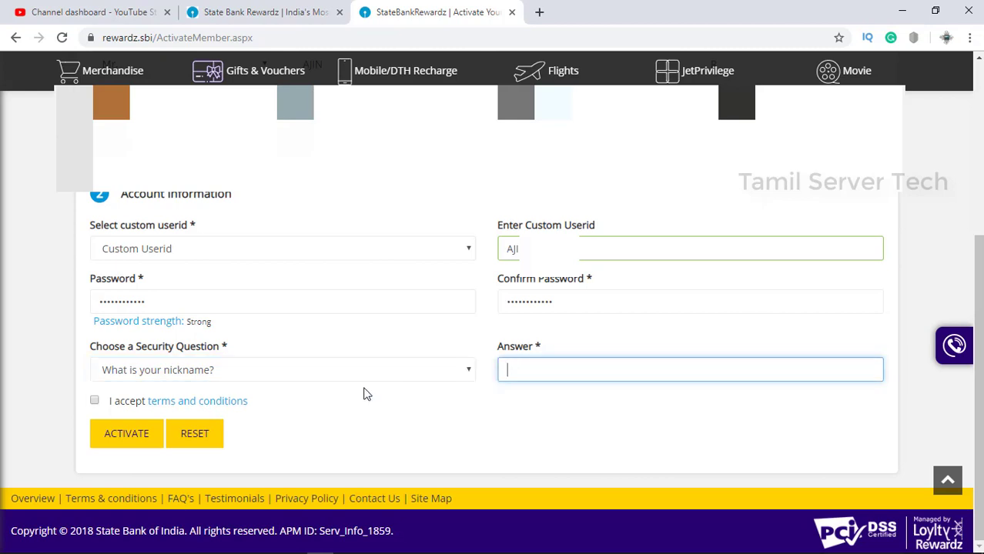
click(448, 372)
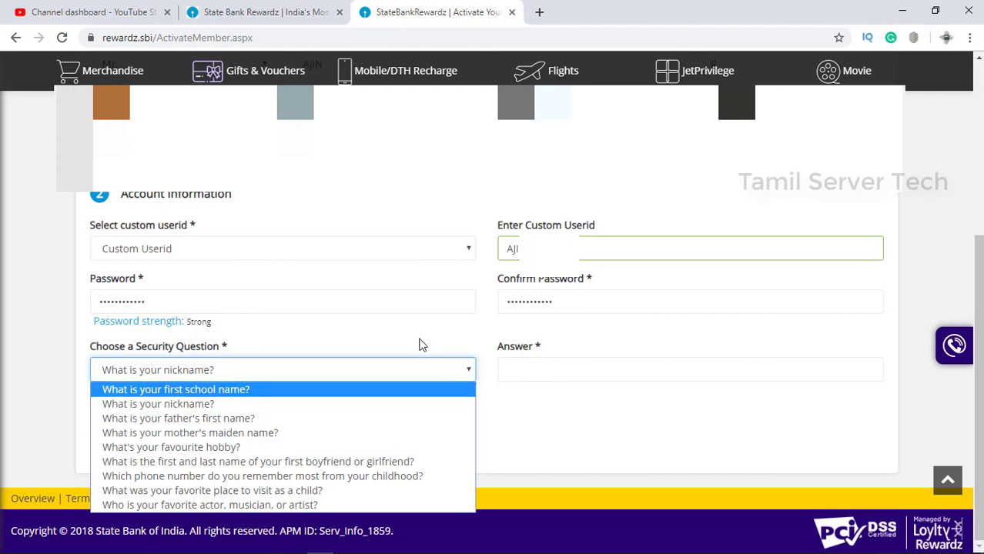
click(310, 373)
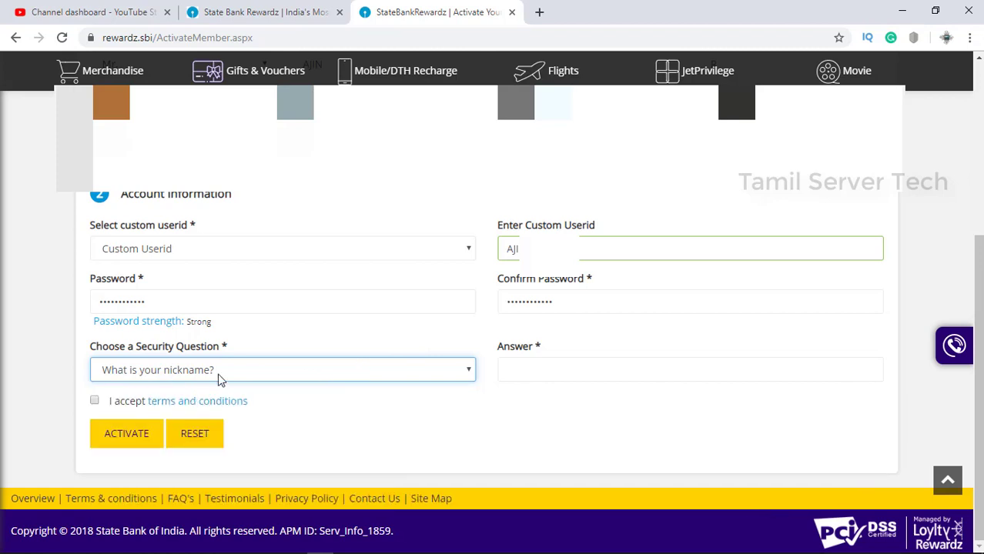
click(531, 371)
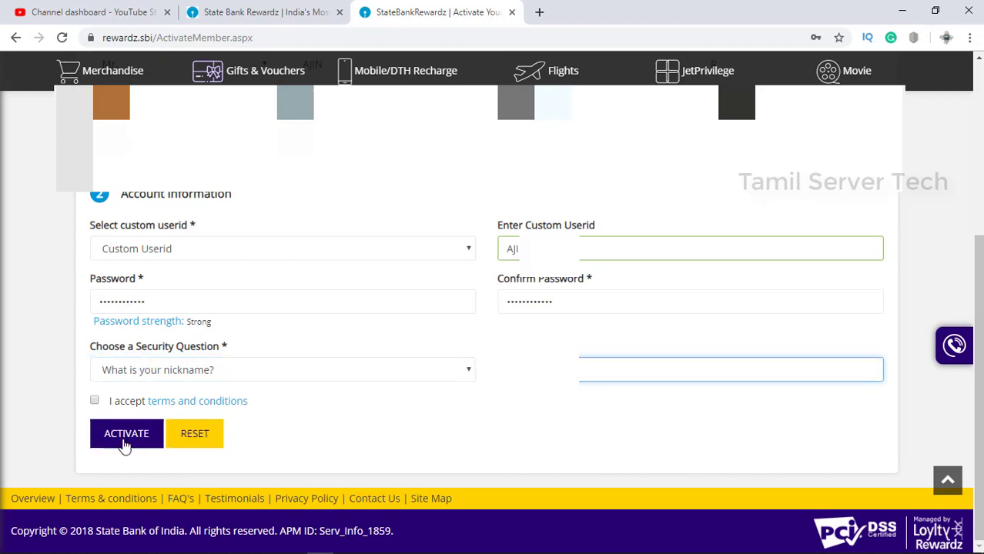
click(94, 403)
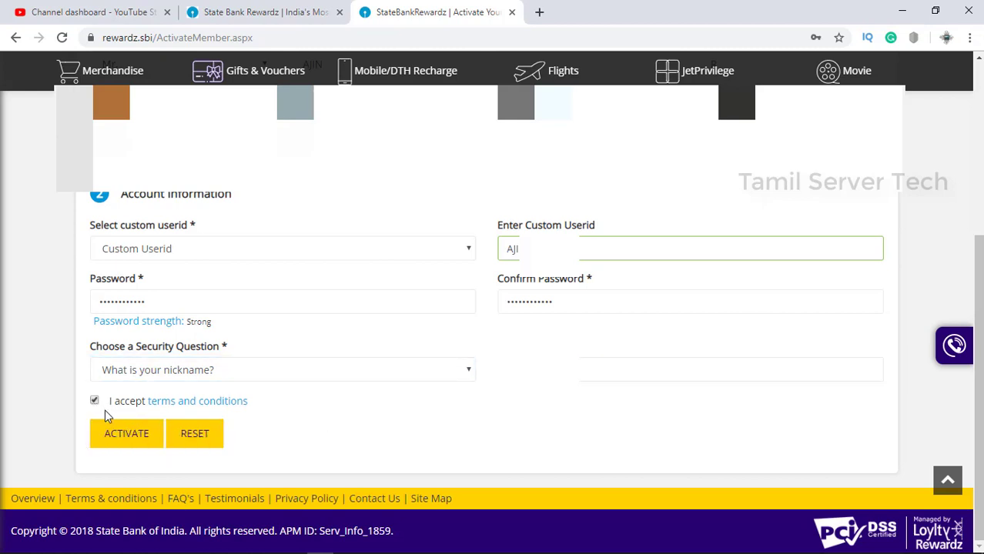
- Submit the activation form with ACTIVATE to create the Rewardz membership
click(129, 442)
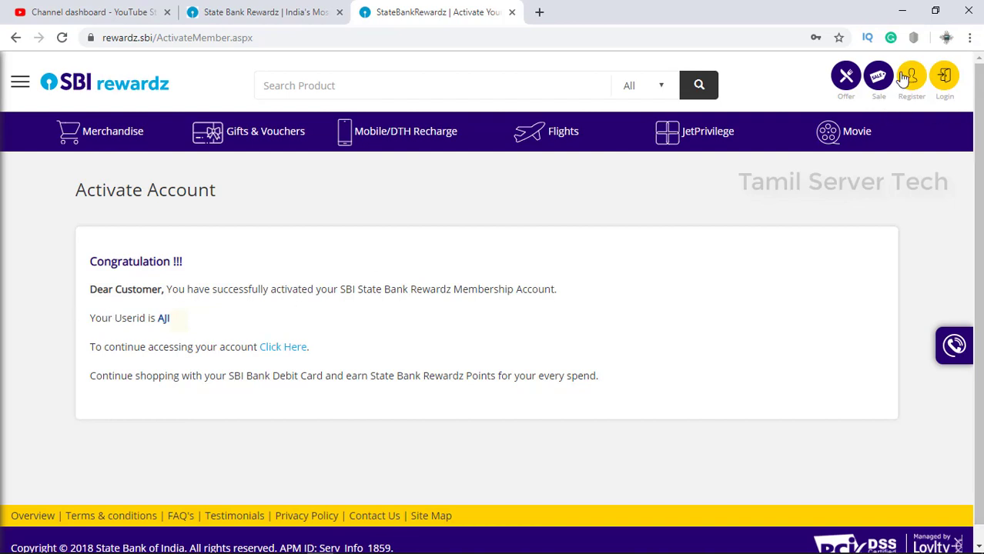
- Log in with the new account's user ID and password
click(940, 86)
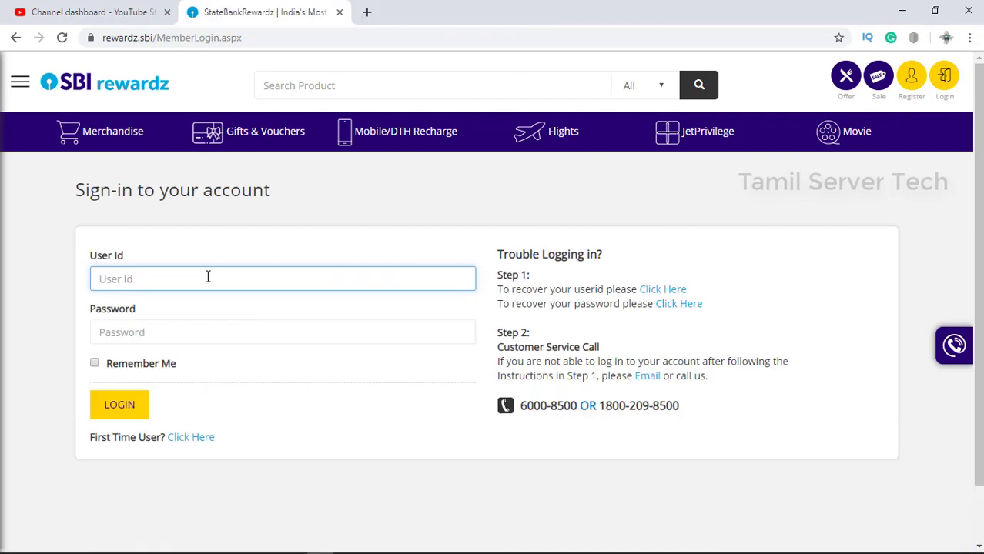
text(AJ)
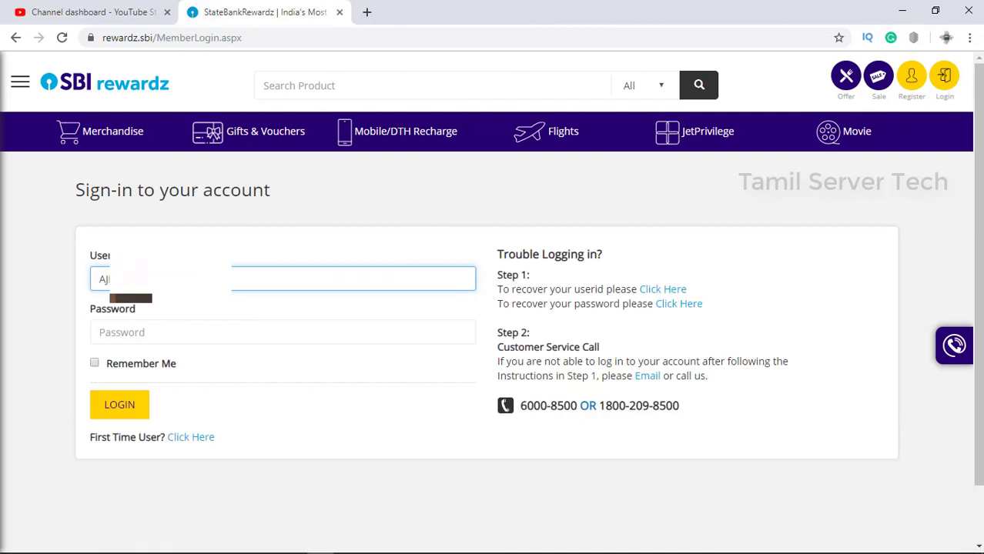
click(171, 332)
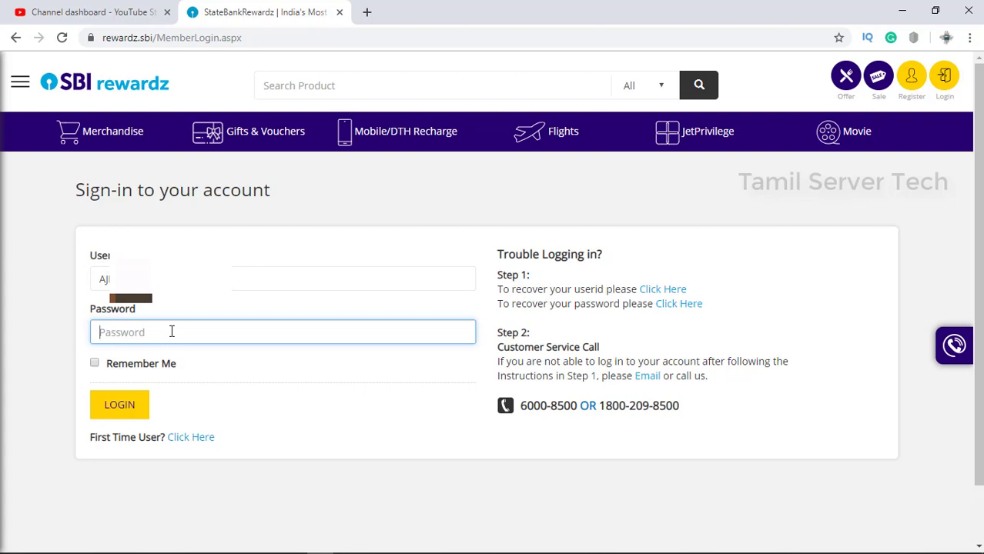
text(•••••••••••)
click(128, 406)
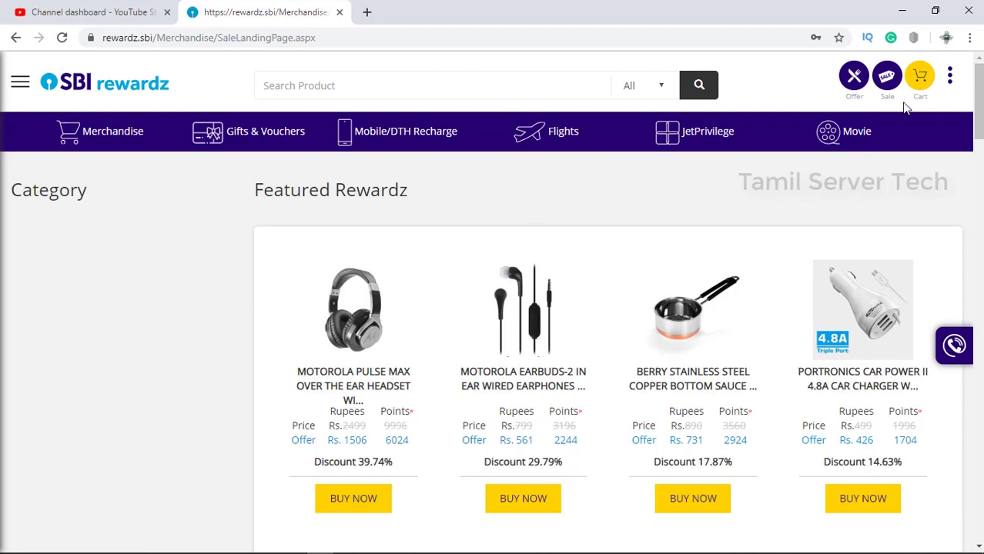
- Check the 1249.00 points balance and scroll through the Featured Rewardz grid
click(950, 74)
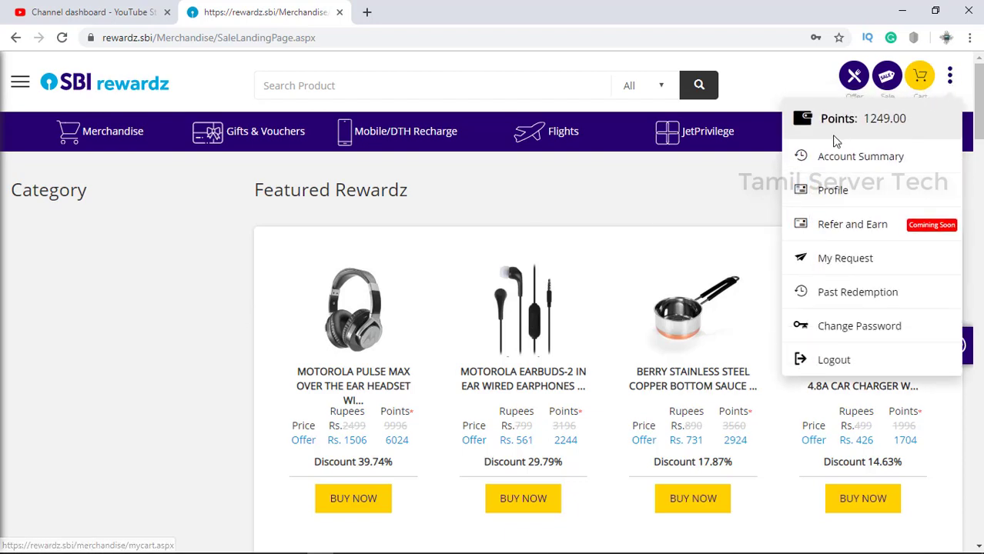
drag(865, 123, 892, 123)
click(117, 392)
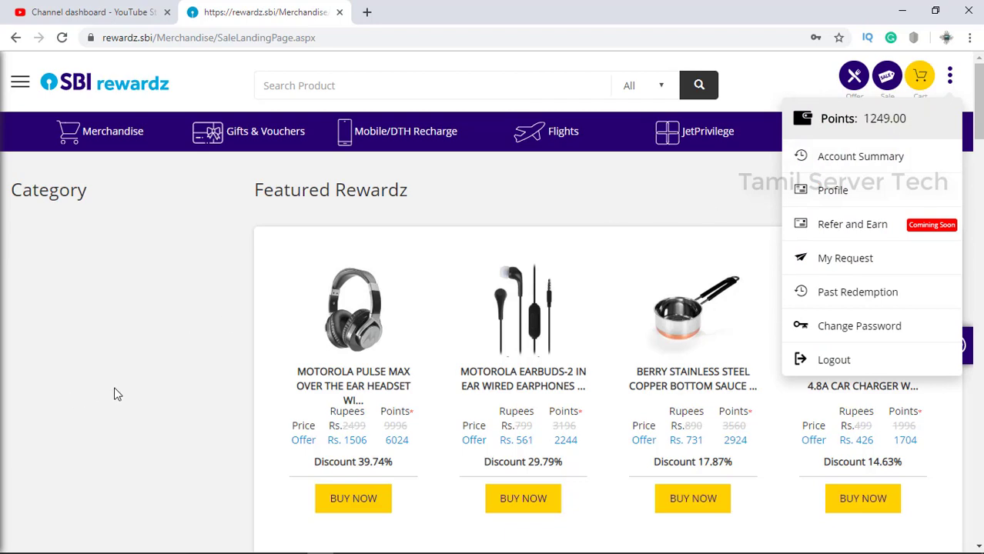
scroll(533, 410, down, 1)
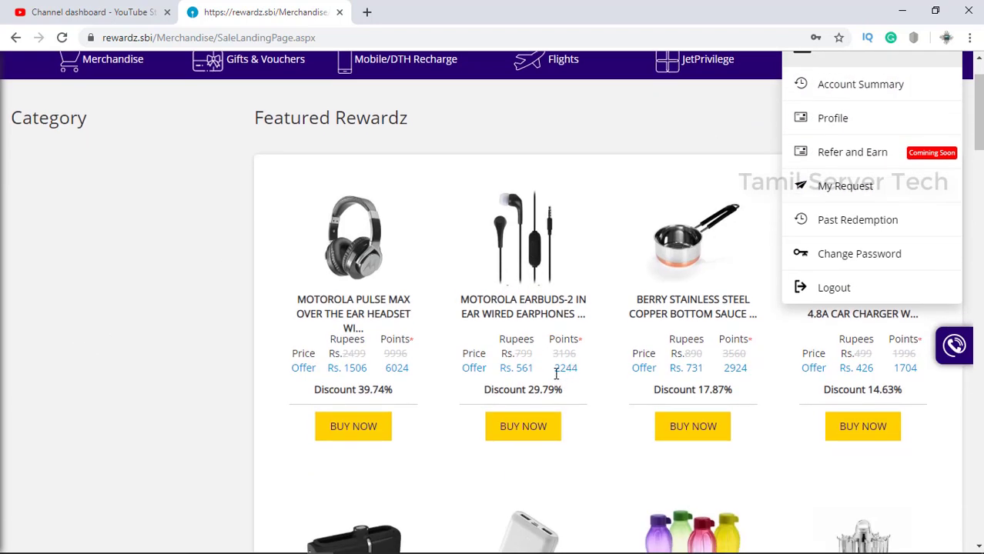
drag(554, 372, 584, 369)
scroll(583, 370, down, 1)
scroll(582, 370, down, 2)
scroll(589, 373, down, 2)
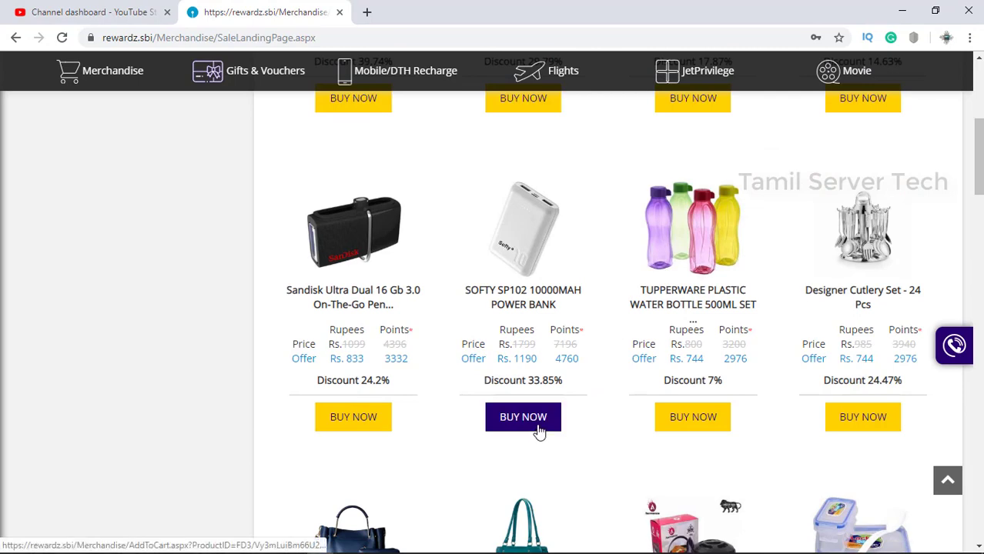
scroll(539, 395, up, 2)
scroll(539, 396, up, 3)
click(128, 296)
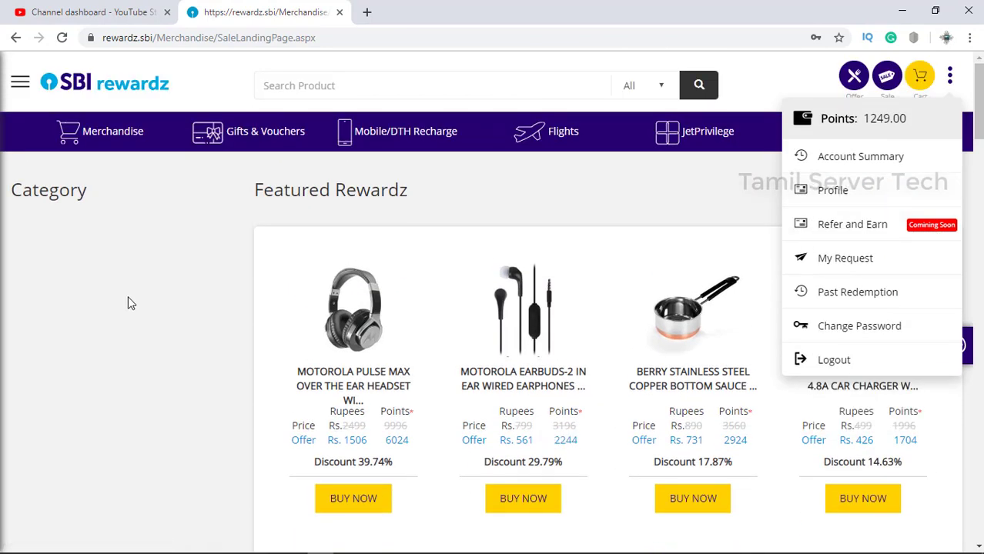
- Compare the balance with the Multi Card Reader's 596 points and the Fruit Fork Set's price
drag(863, 118, 160, 355)
click(172, 343)
drag(862, 119, 899, 120)
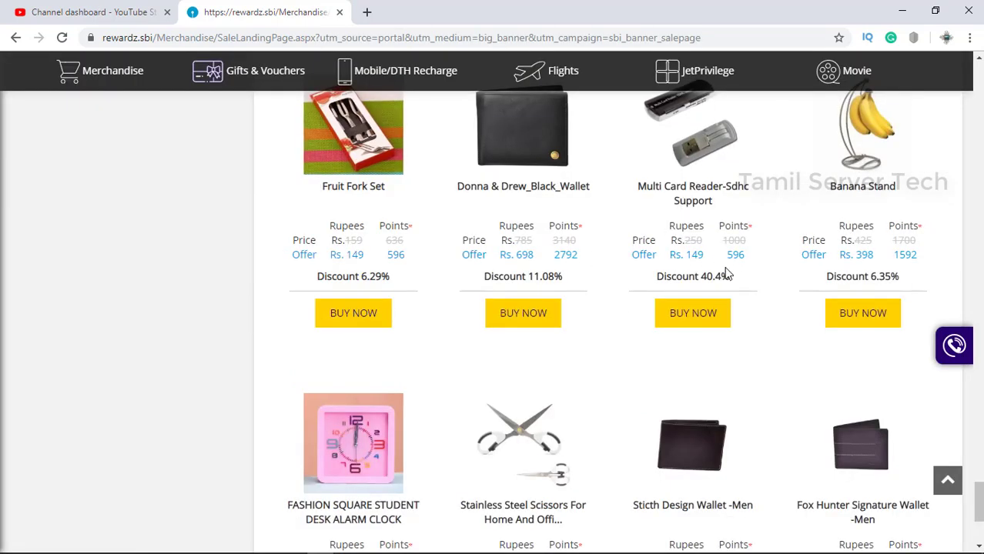
drag(725, 255, 745, 255)
drag(386, 255, 399, 255)
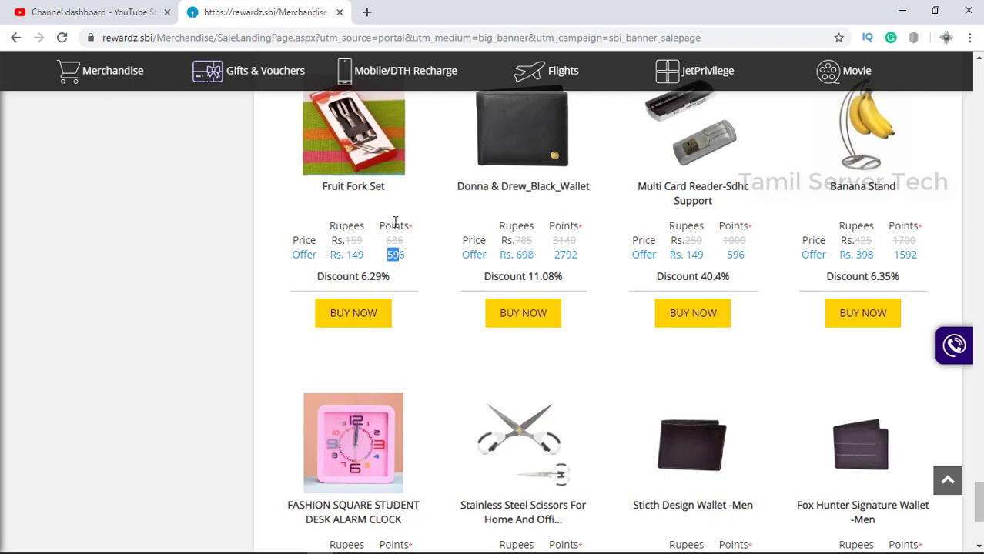
- Add the 596-point Multi Card Reader to the cart, agree to the merchandise terms, then return to Featured Rewardz
click(720, 321)
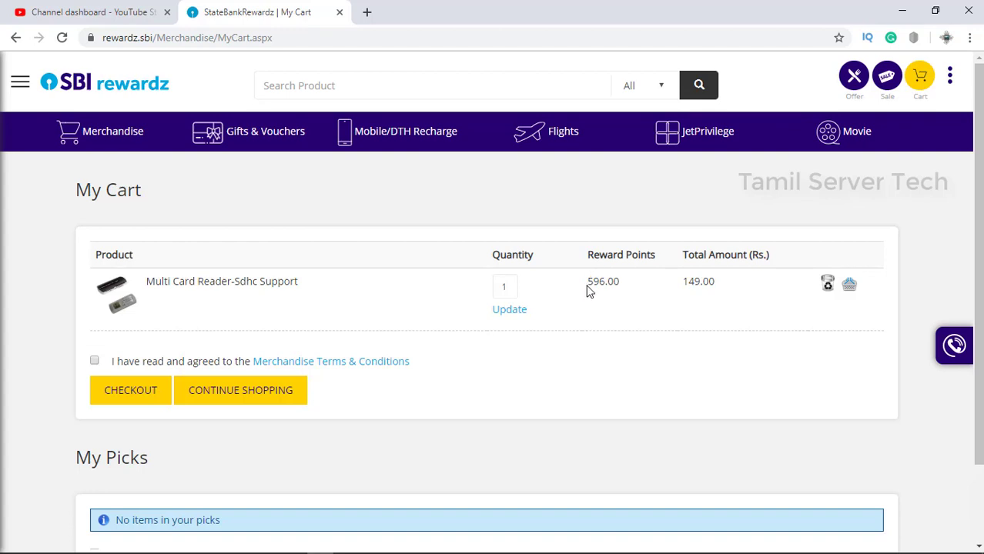
drag(587, 282, 602, 282)
drag(683, 280, 700, 275)
click(93, 361)
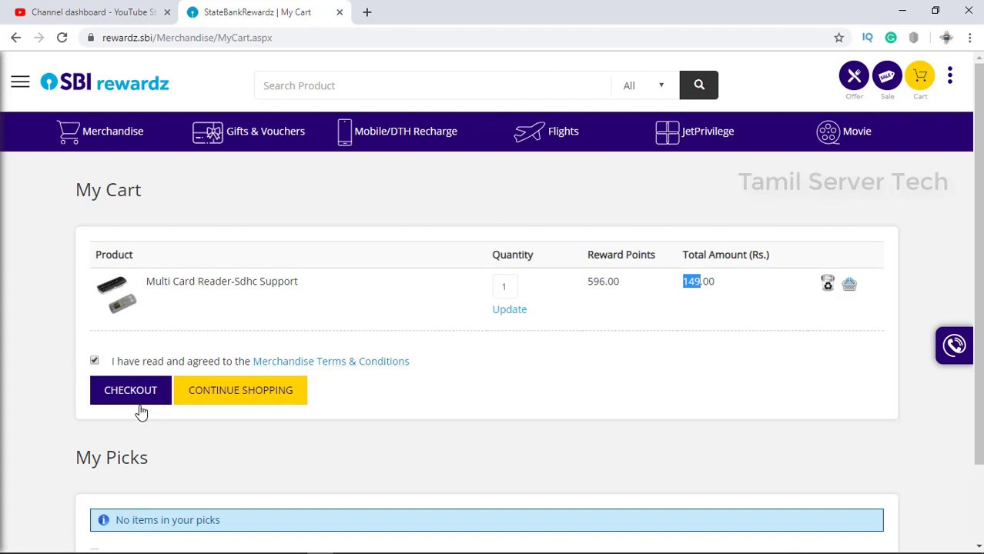
click(366, 308)
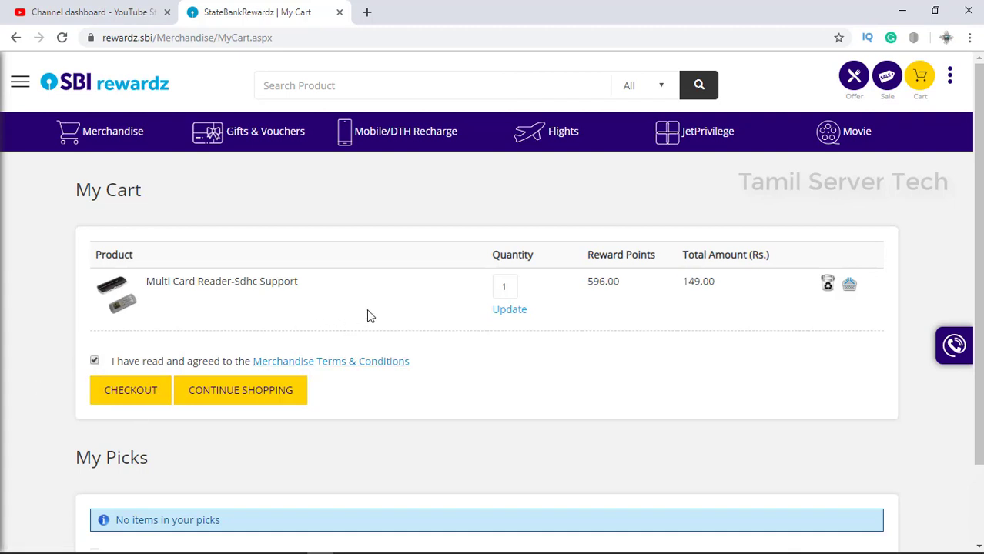
scroll(366, 310, down, 1)
scroll(367, 311, up, 1)
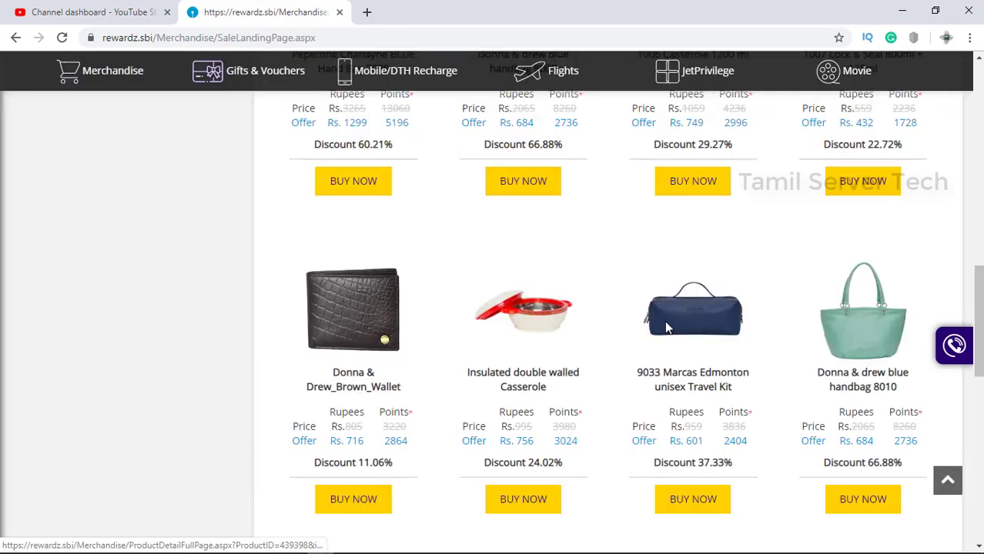
scroll(665, 323, up, 5)
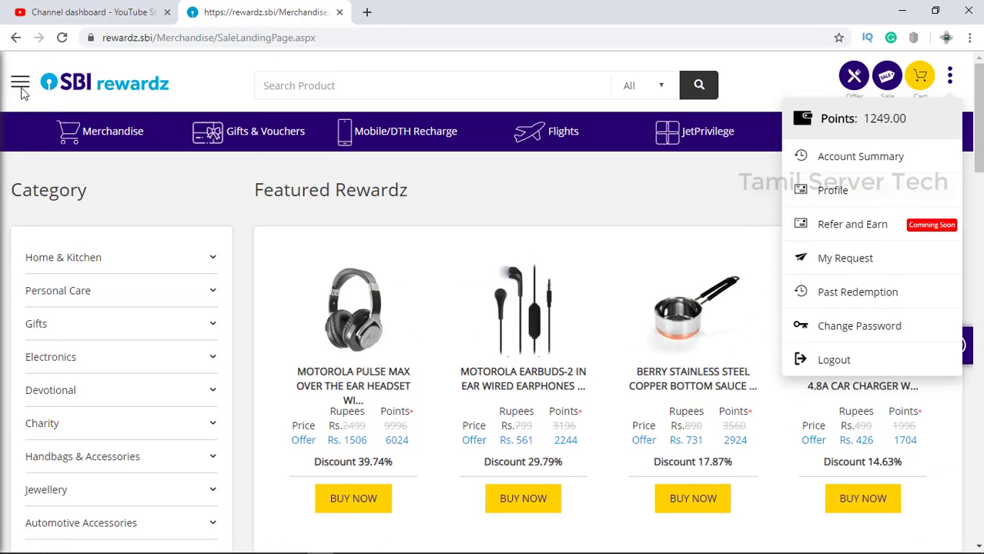
- Go to the Mobile & DTH recharge page with the Mobile form selected
click(20, 86)
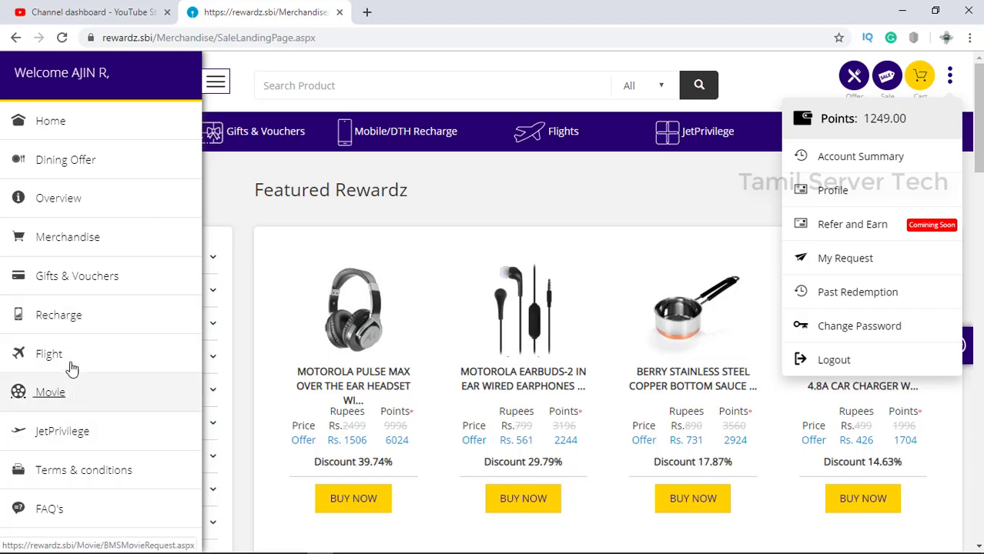
click(77, 317)
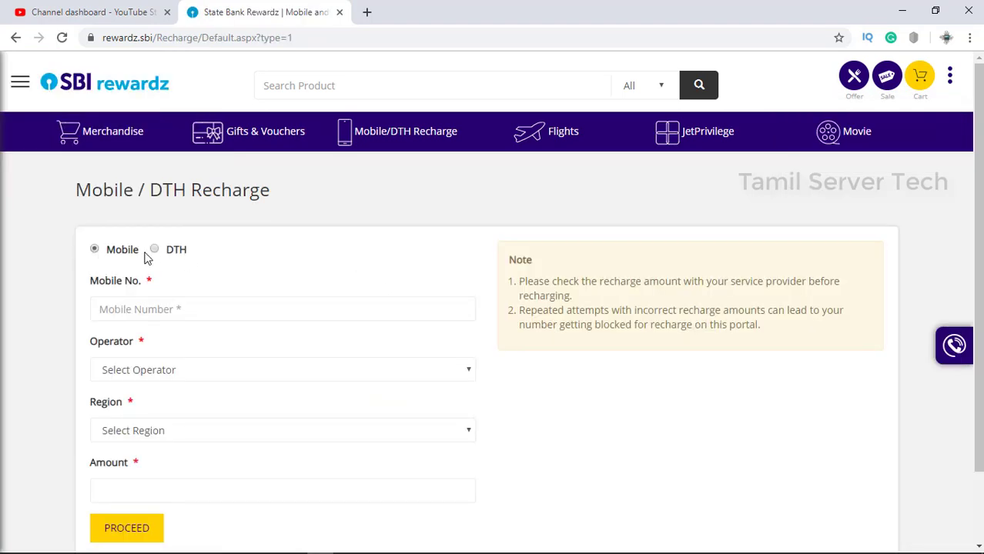
click(155, 251)
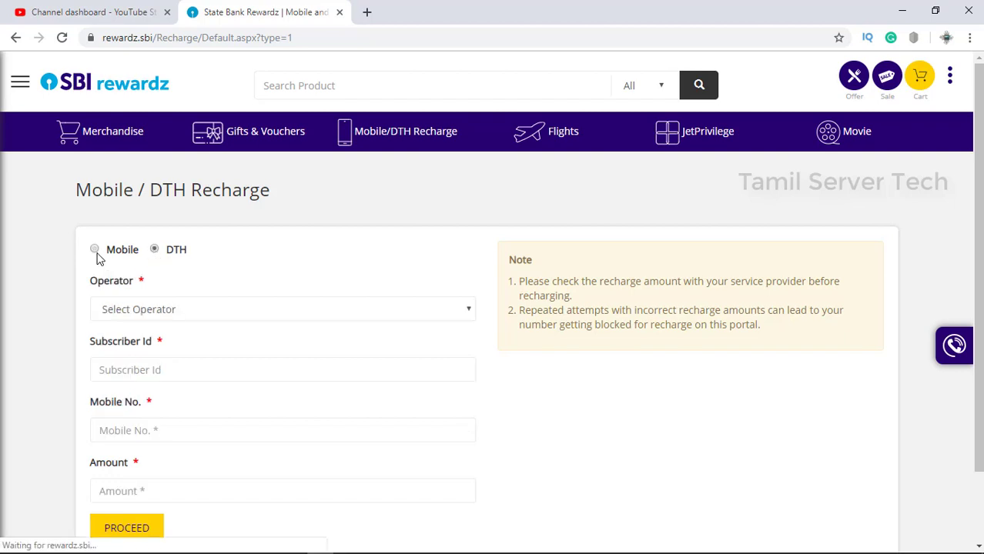
click(95, 253)
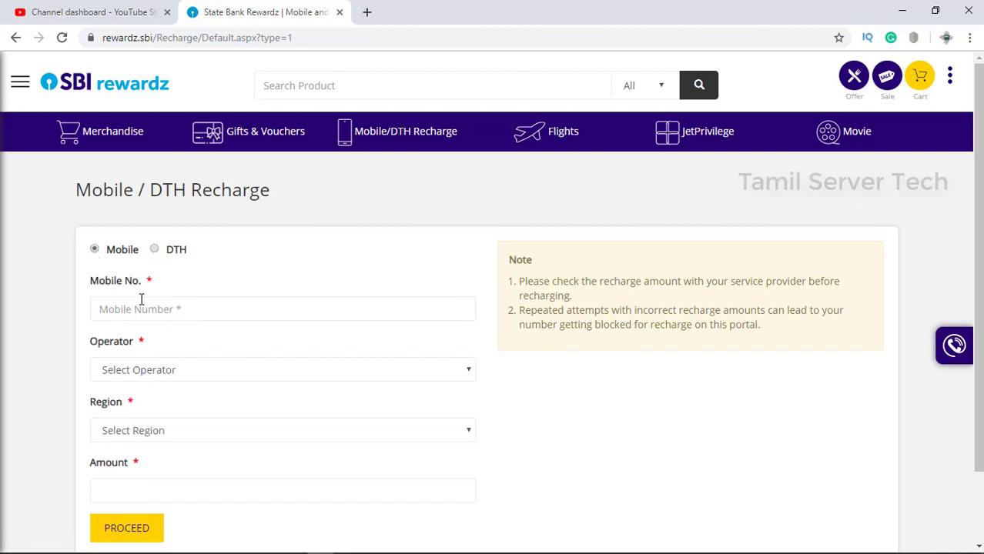
- Enter the mobile number for a Rs. 30 BSNL Tamil Nadu recharge and proceed
click(143, 310)
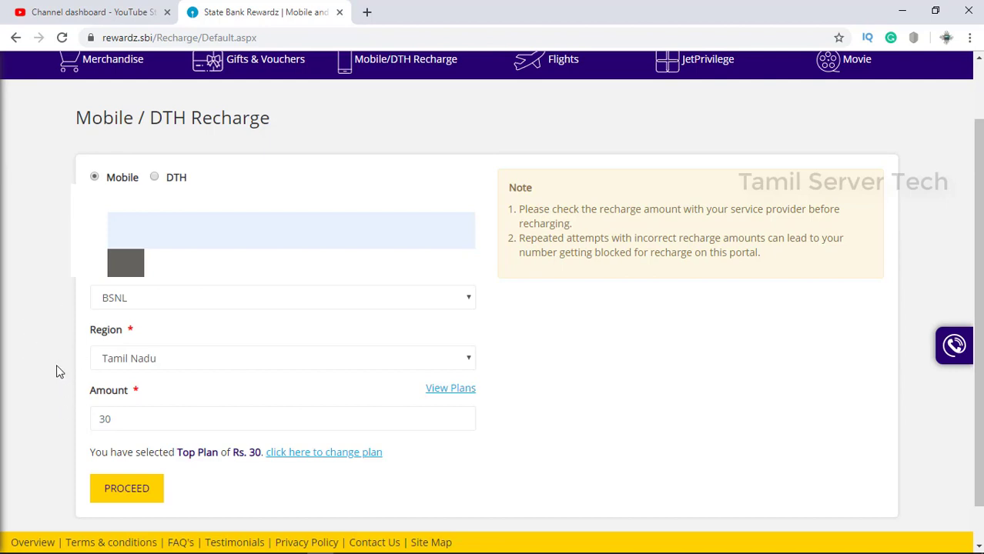
drag(121, 418, 81, 430)
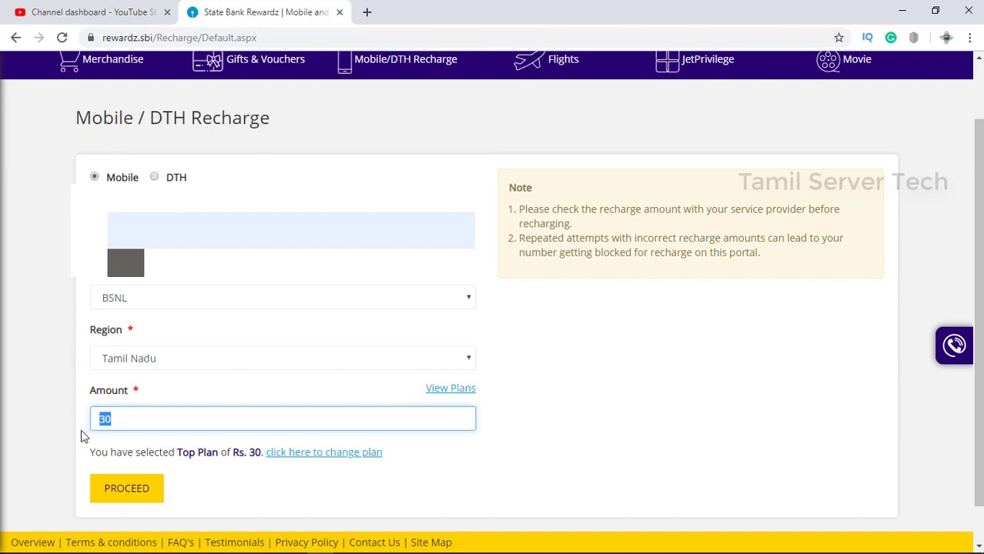
click(81, 429)
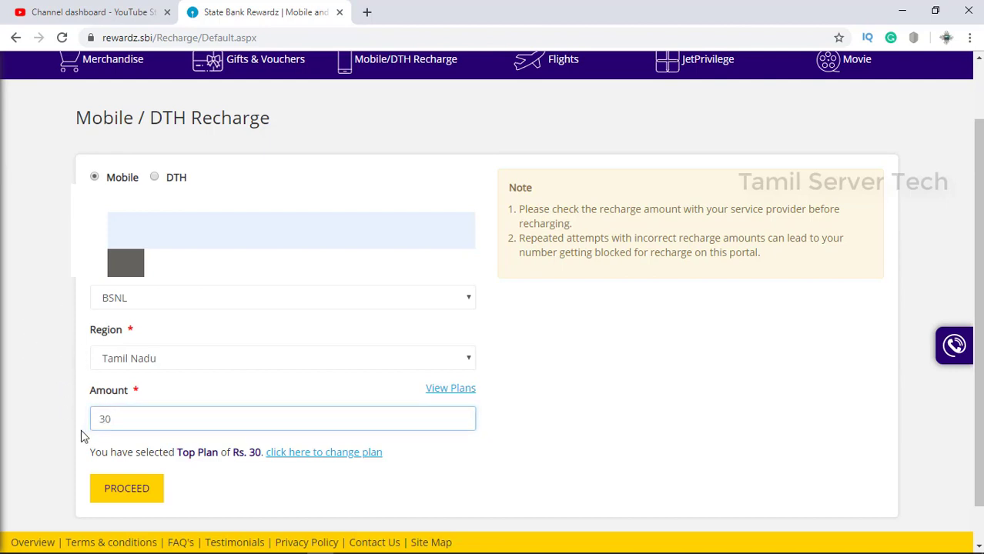
click(133, 497)
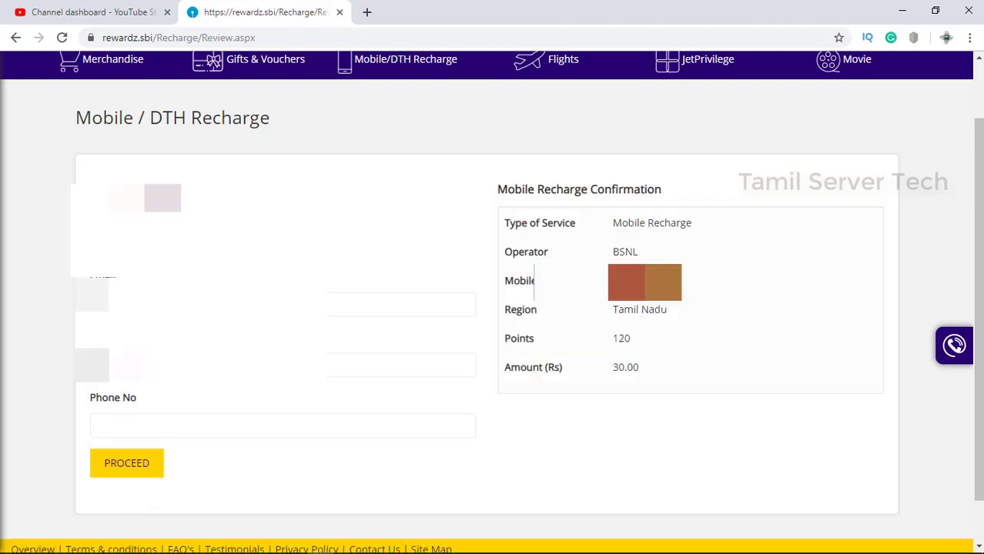
- Set the member title to Mr. and fill in the remaining details and phone number
click(182, 244)
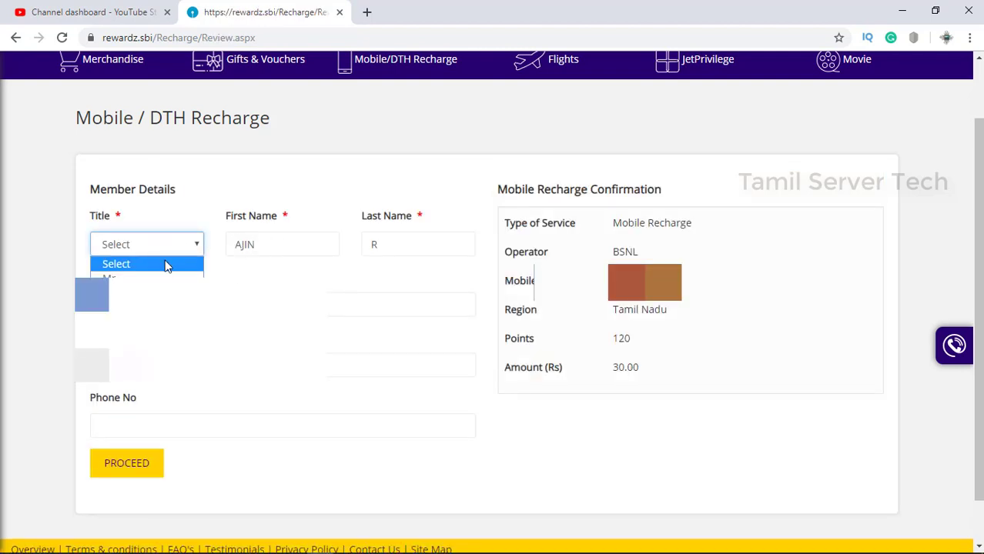
click(185, 278)
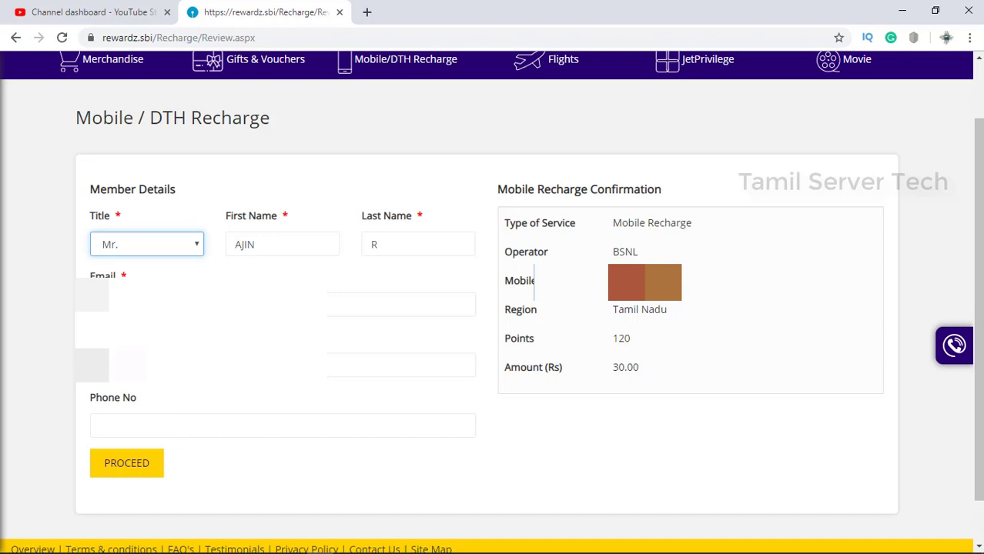
click(400, 365)
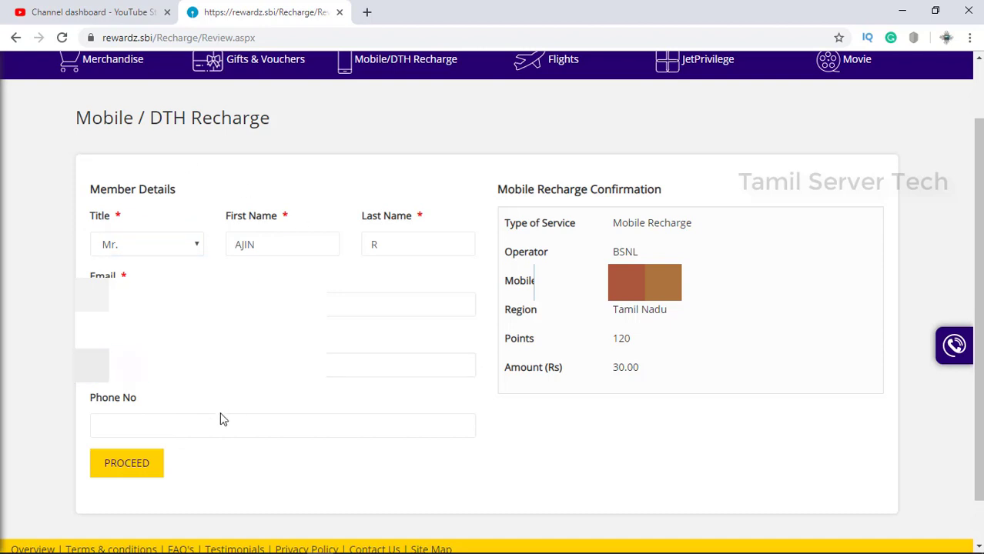
click(190, 429)
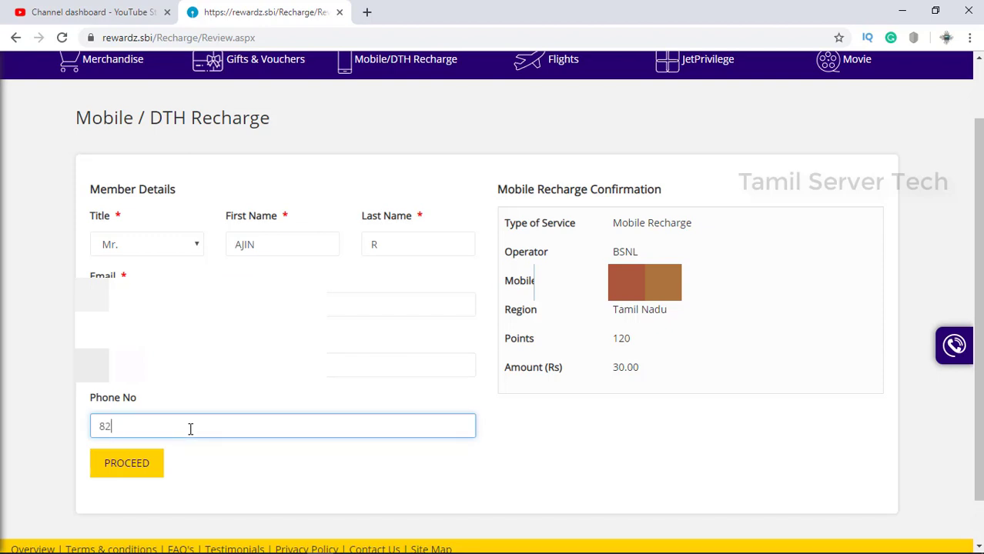
click(626, 367)
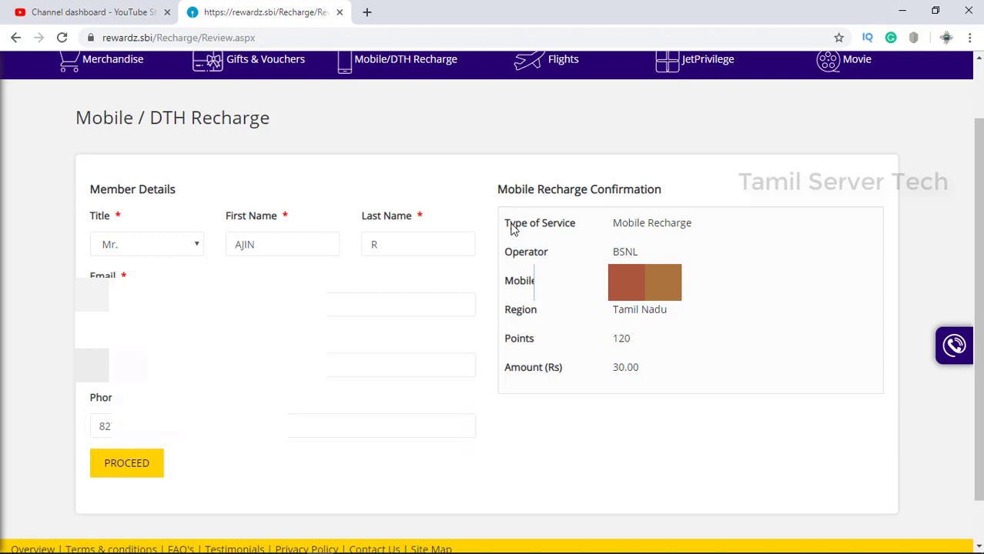
- Review the Rs 30.00 recharge costing 120 points and submit the member details
drag(510, 228, 621, 337)
click(655, 371)
drag(614, 367, 622, 367)
drag(614, 339, 633, 346)
click(622, 346)
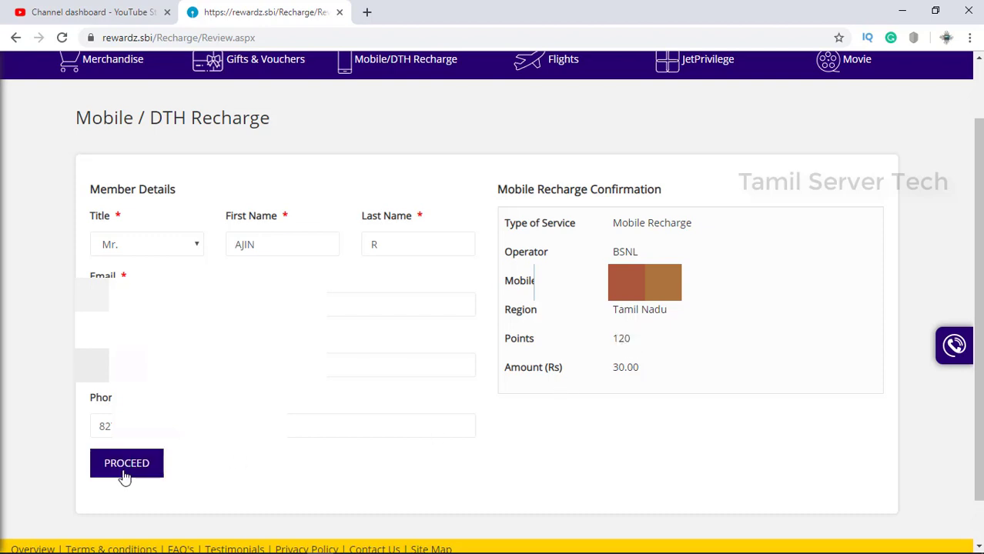
click(127, 472)
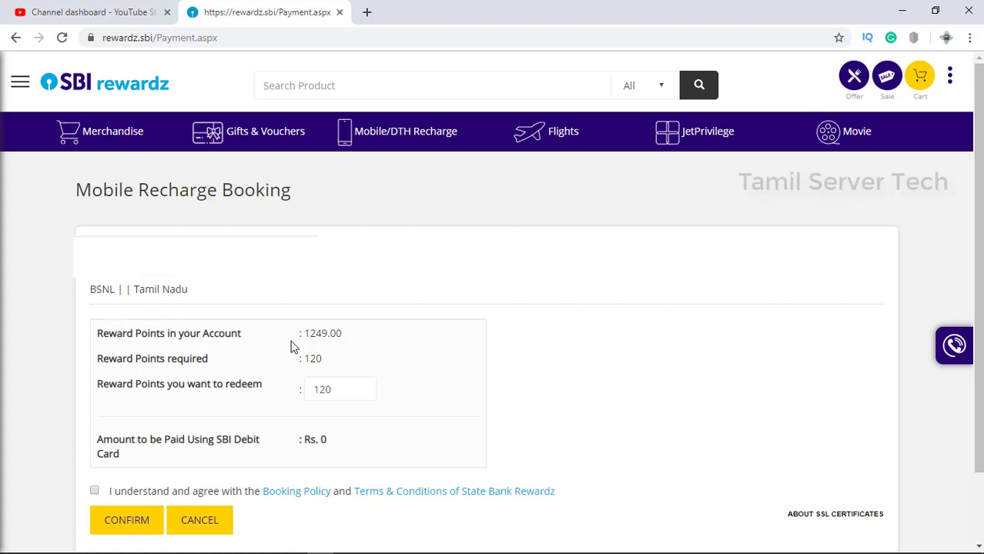
- Review the 1249-point balance and Rs. 0 payable, then confirm redeeming 120 points for the recharge
drag(305, 336, 324, 373)
click(389, 373)
mouse_move(305, 439)
mouse_down()
mouse_move(328, 444)
mouse_move(325, 453)
mouse_move(319, 444)
mouse_up()
click(126, 520)
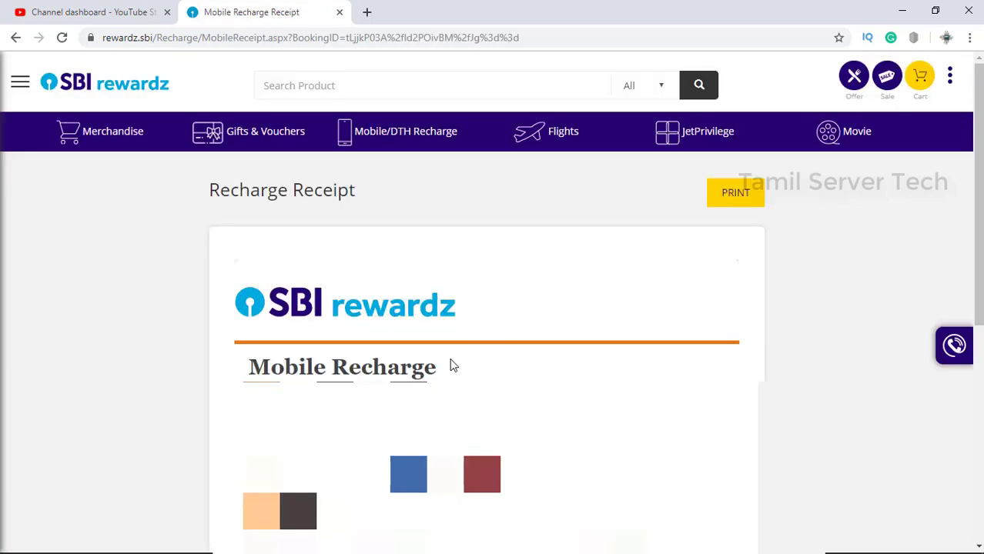
- Review the Mobile Recharge receipt heading for the completed BSNL recharge
drag(444, 371, 256, 357)
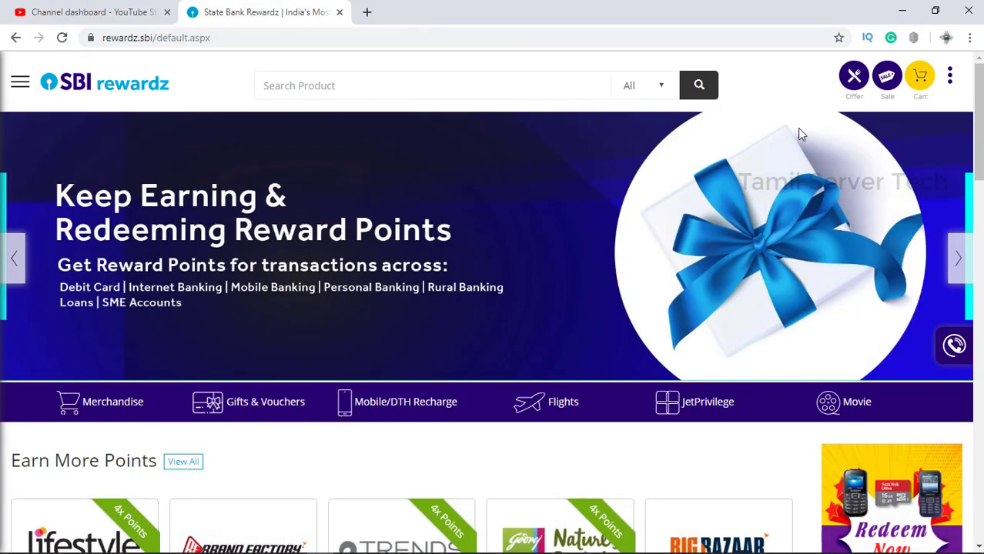
- Open the account menu to view the reduced balance of 1129.00 points
click(950, 77)
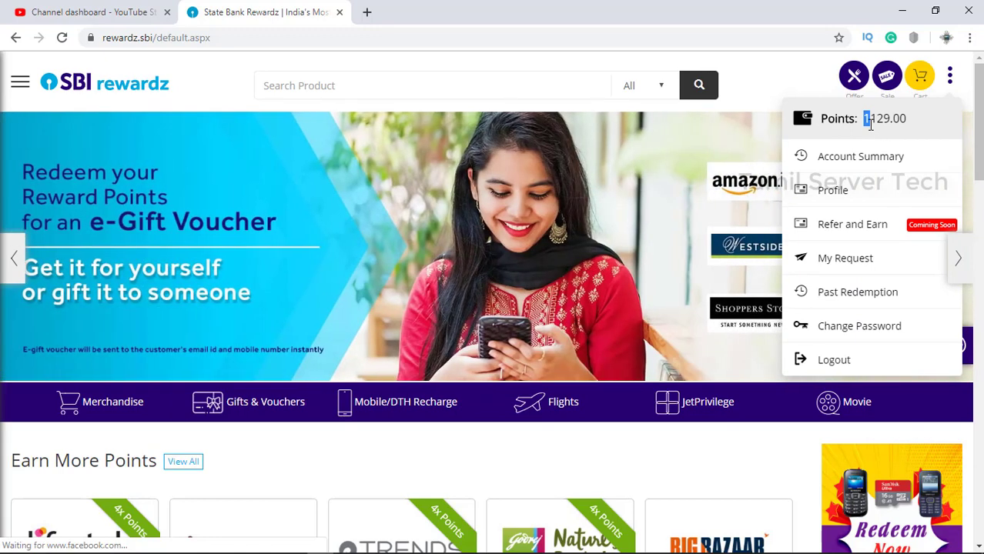
drag(867, 125, 893, 125)
click(793, 84)
- Scroll down through the home page and partway back up
scroll(462, 223, down, 3)
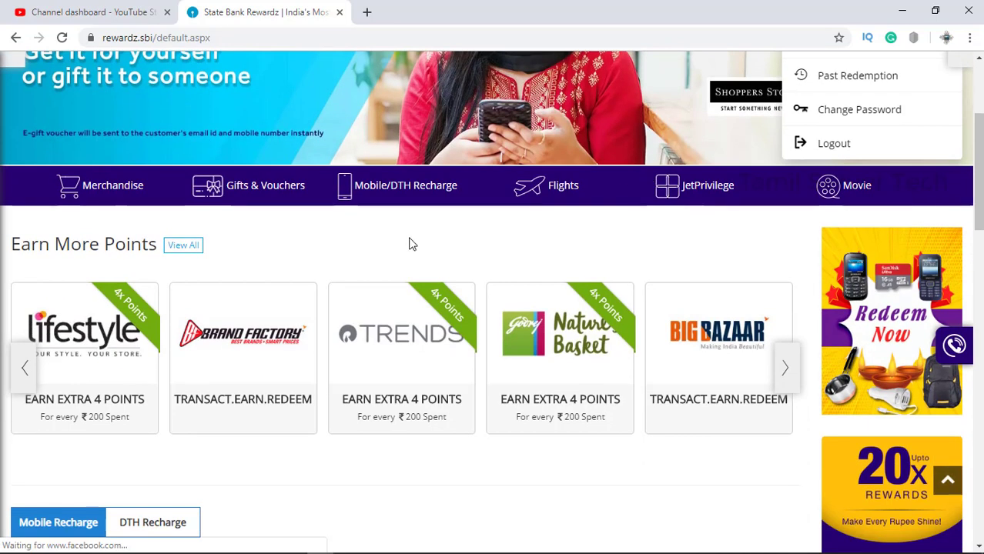
scroll(230, 300, down, 1)
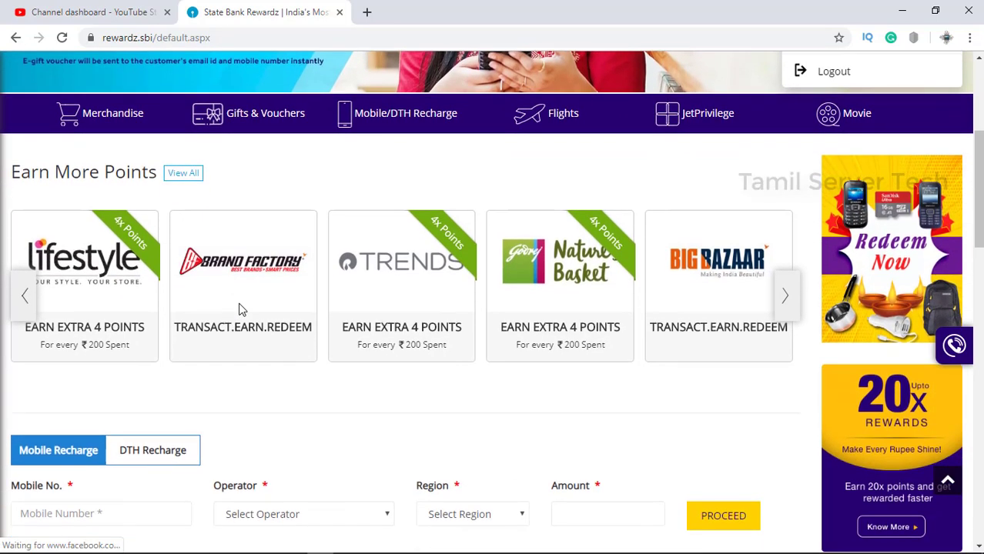
scroll(276, 303, down, 3)
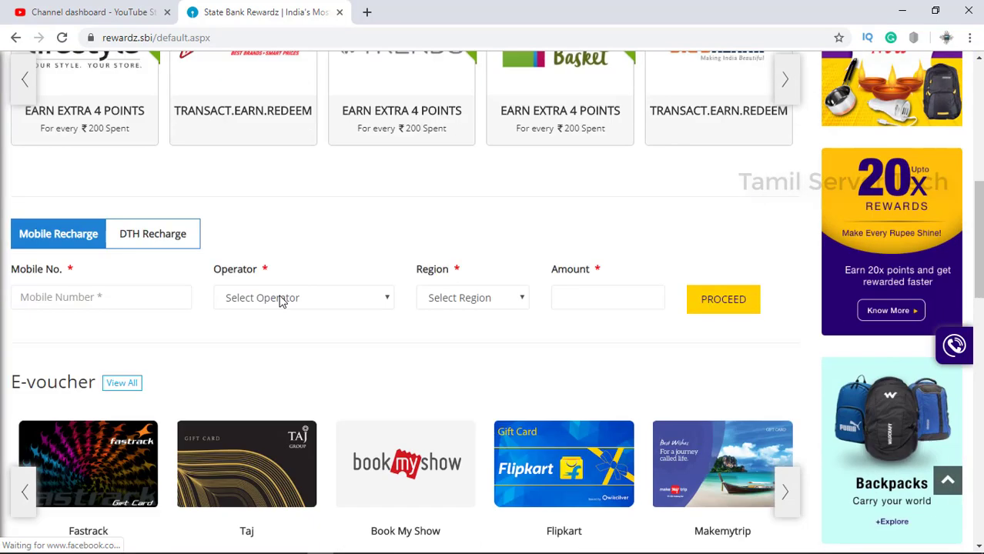
scroll(277, 300, down, 3)
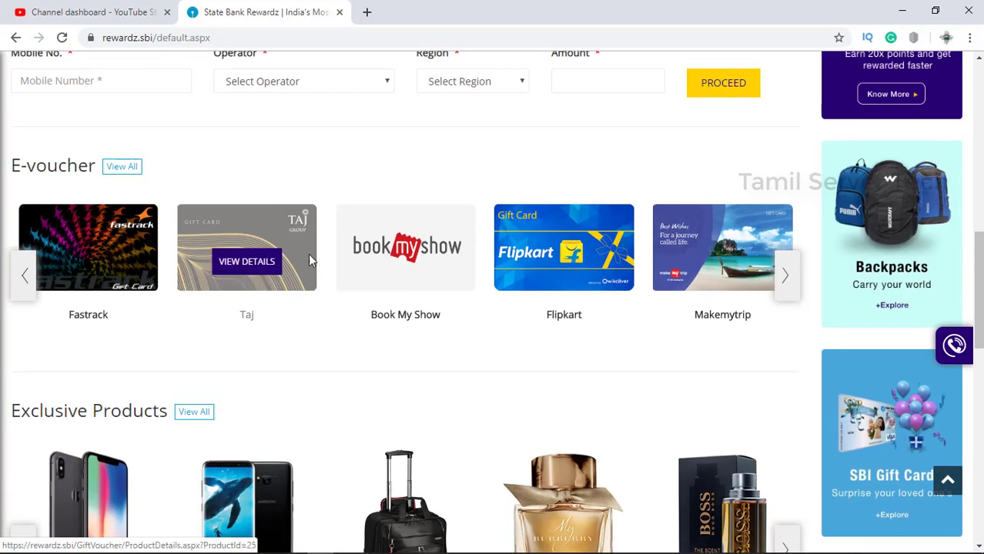
scroll(446, 230, down, 5)
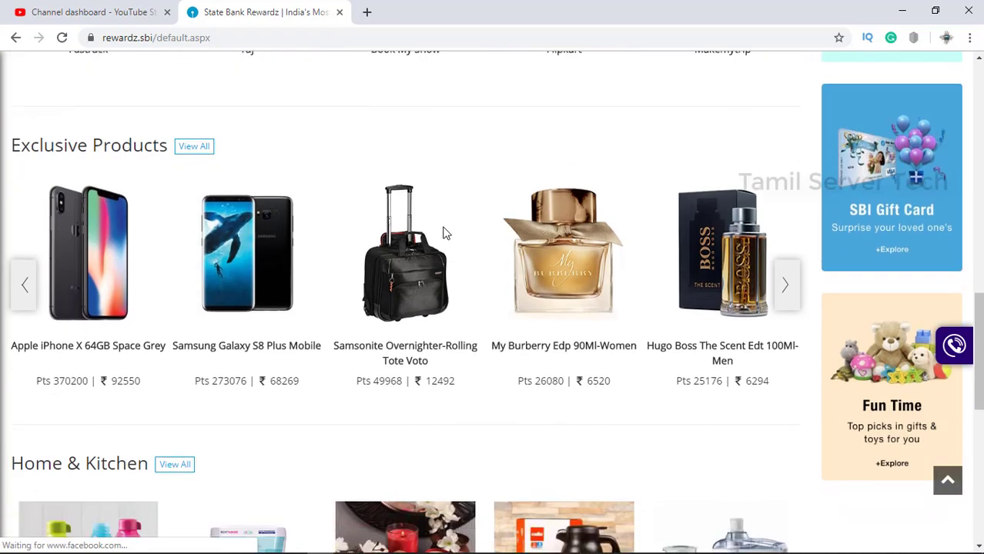
scroll(443, 232, down, 6)
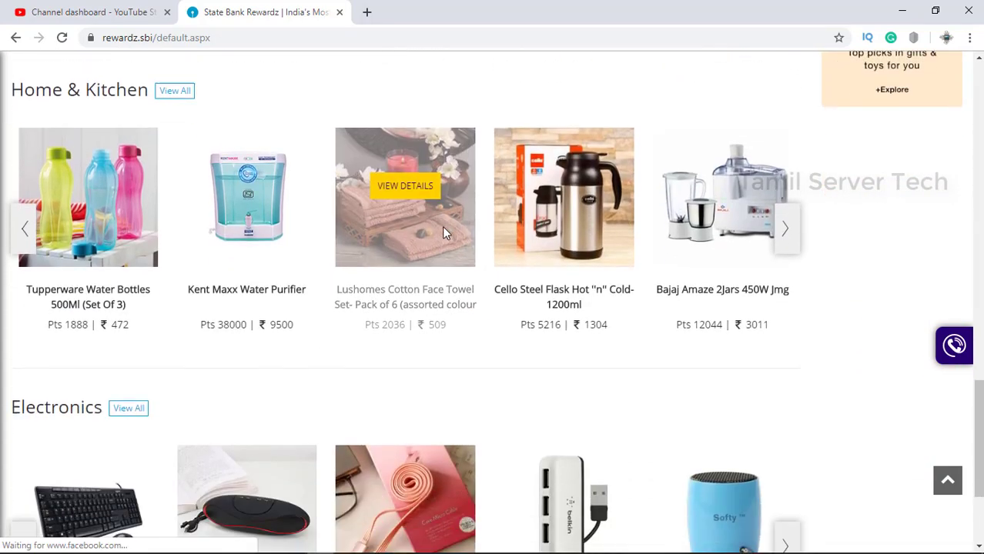
scroll(443, 232, up, 5)
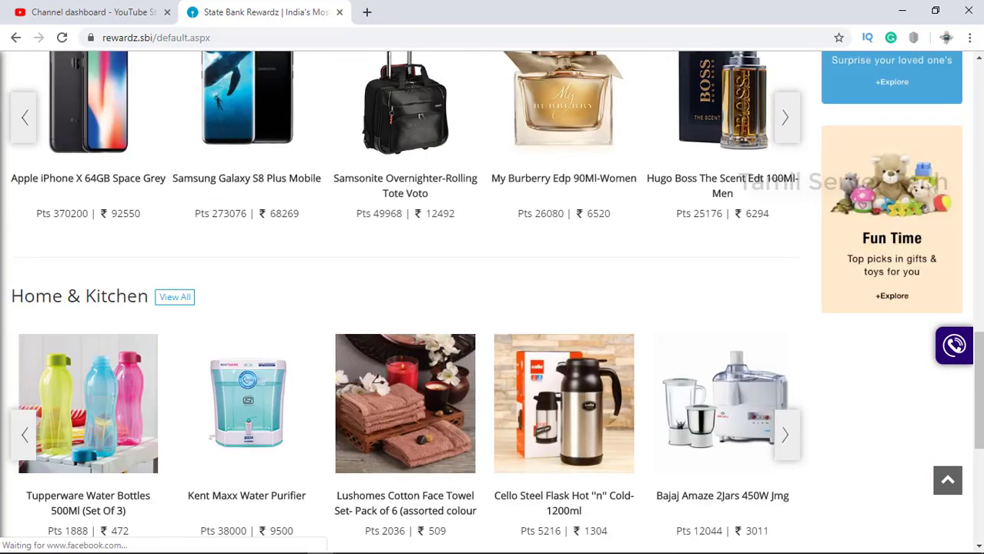
scroll(743, 220, up, 5)
scroll(742, 220, up, 6)
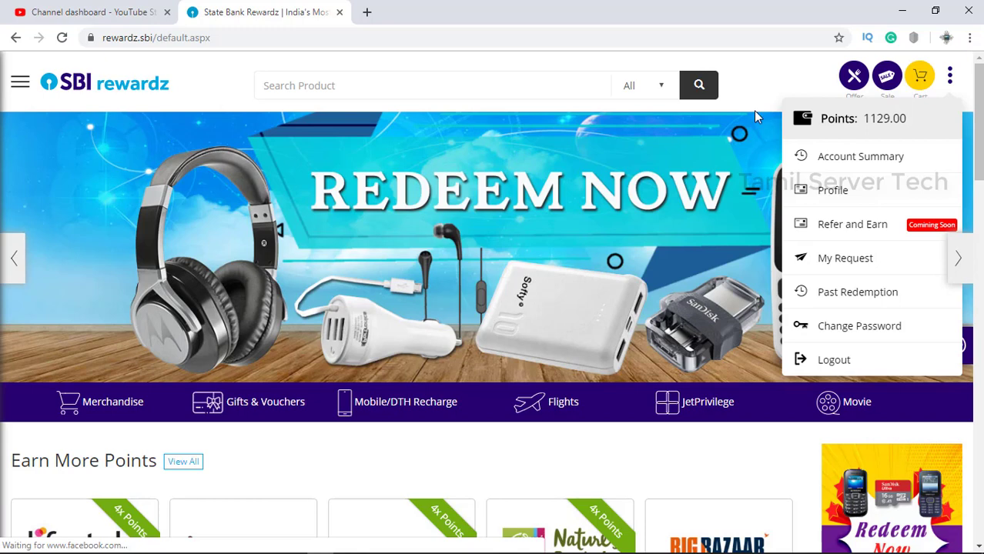
drag(865, 118, 894, 118)
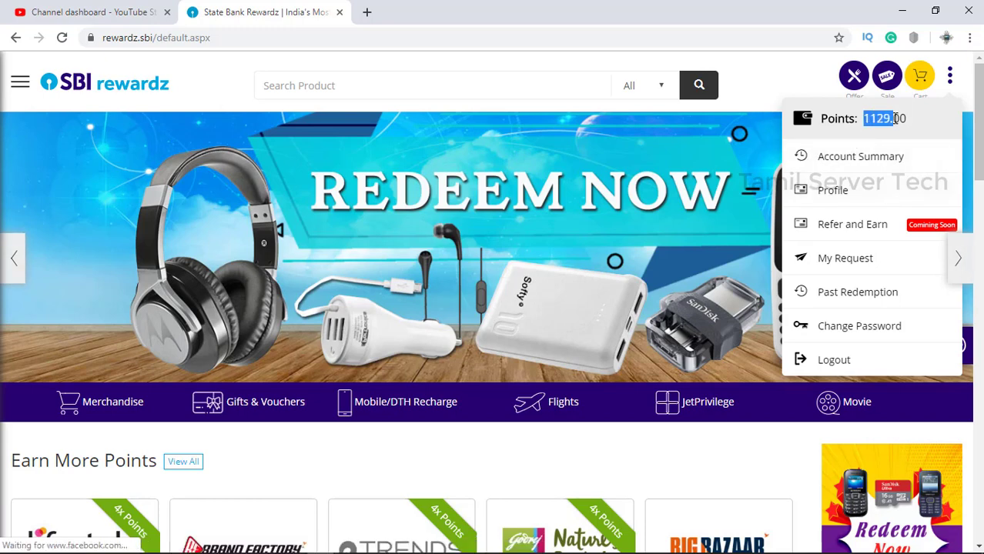
click(788, 80)
scroll(556, 219, down, 3)
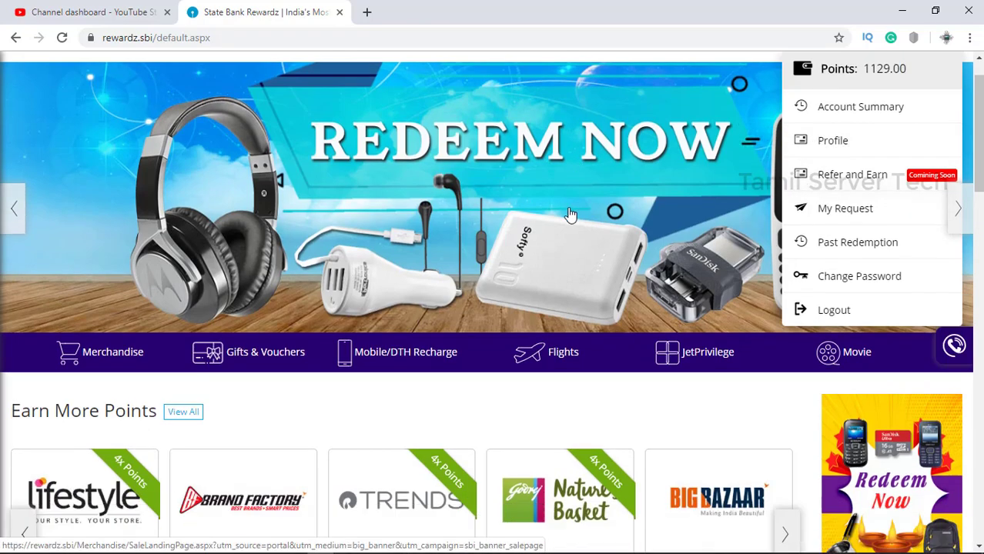
scroll(556, 219, down, 1)
scroll(518, 219, down, 2)
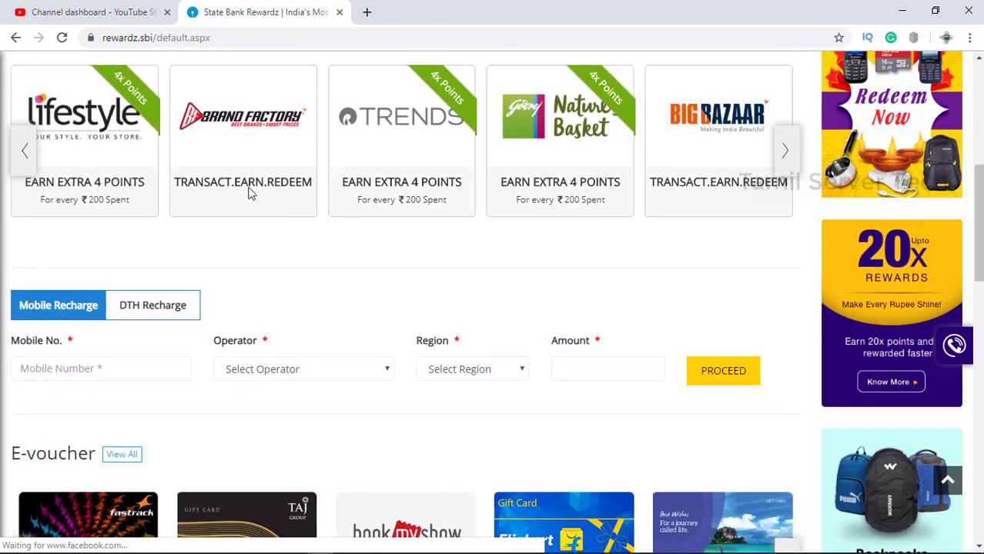